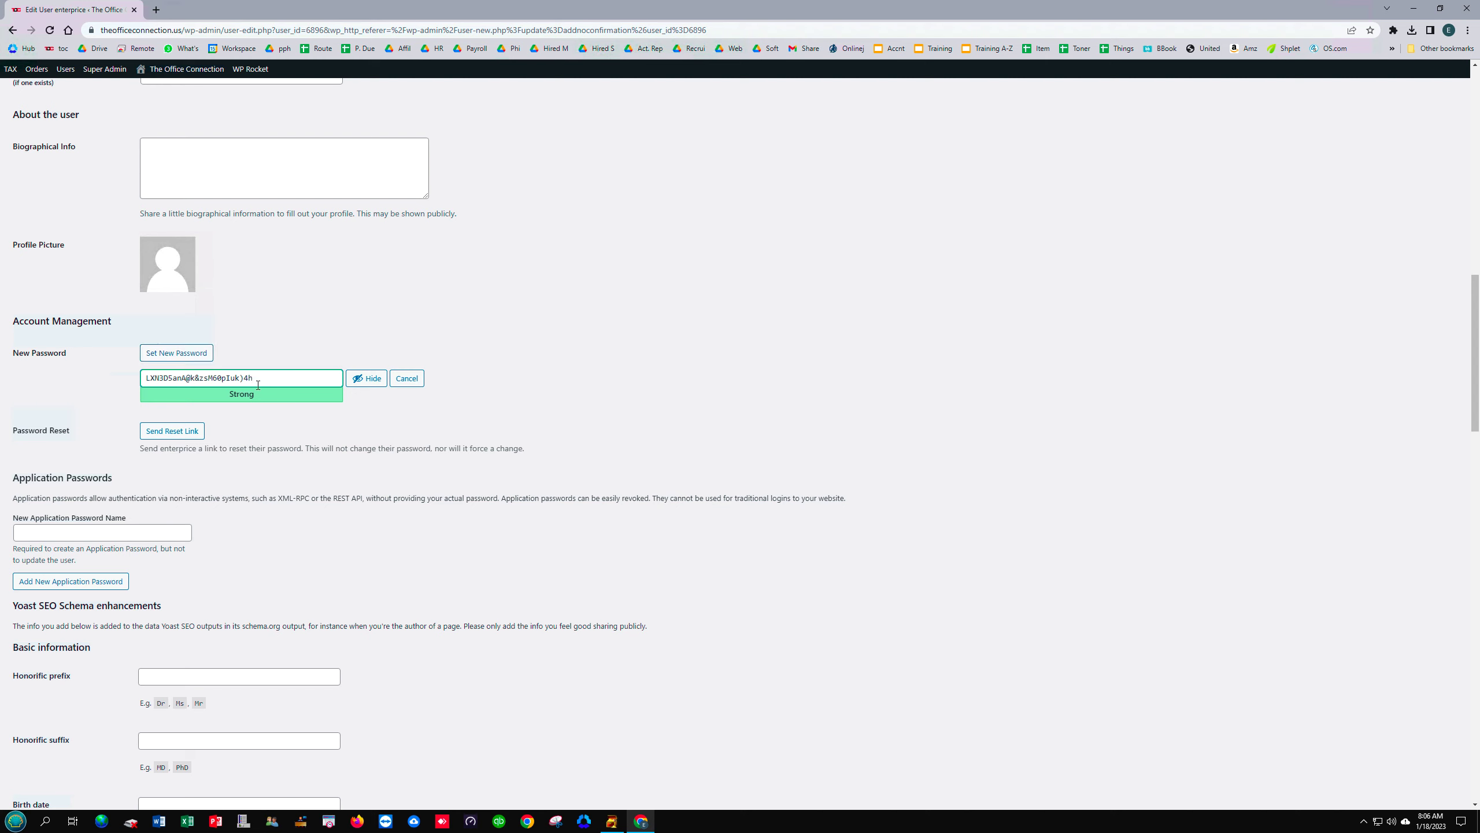
Replace the generated password with a new account password and confirm use of a weak password
drag(260, 378, 146, 378)
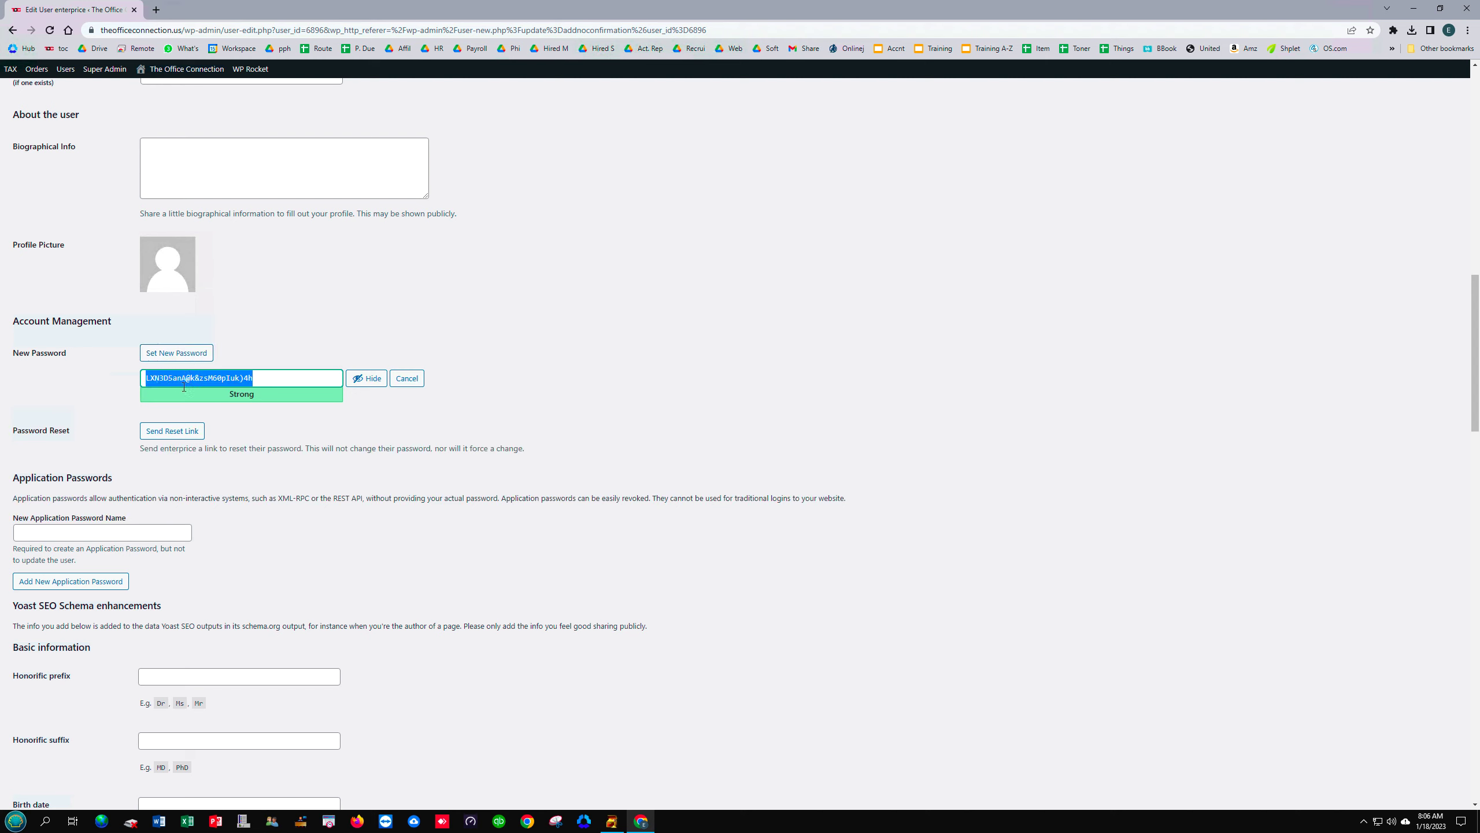
key(BackSpace)
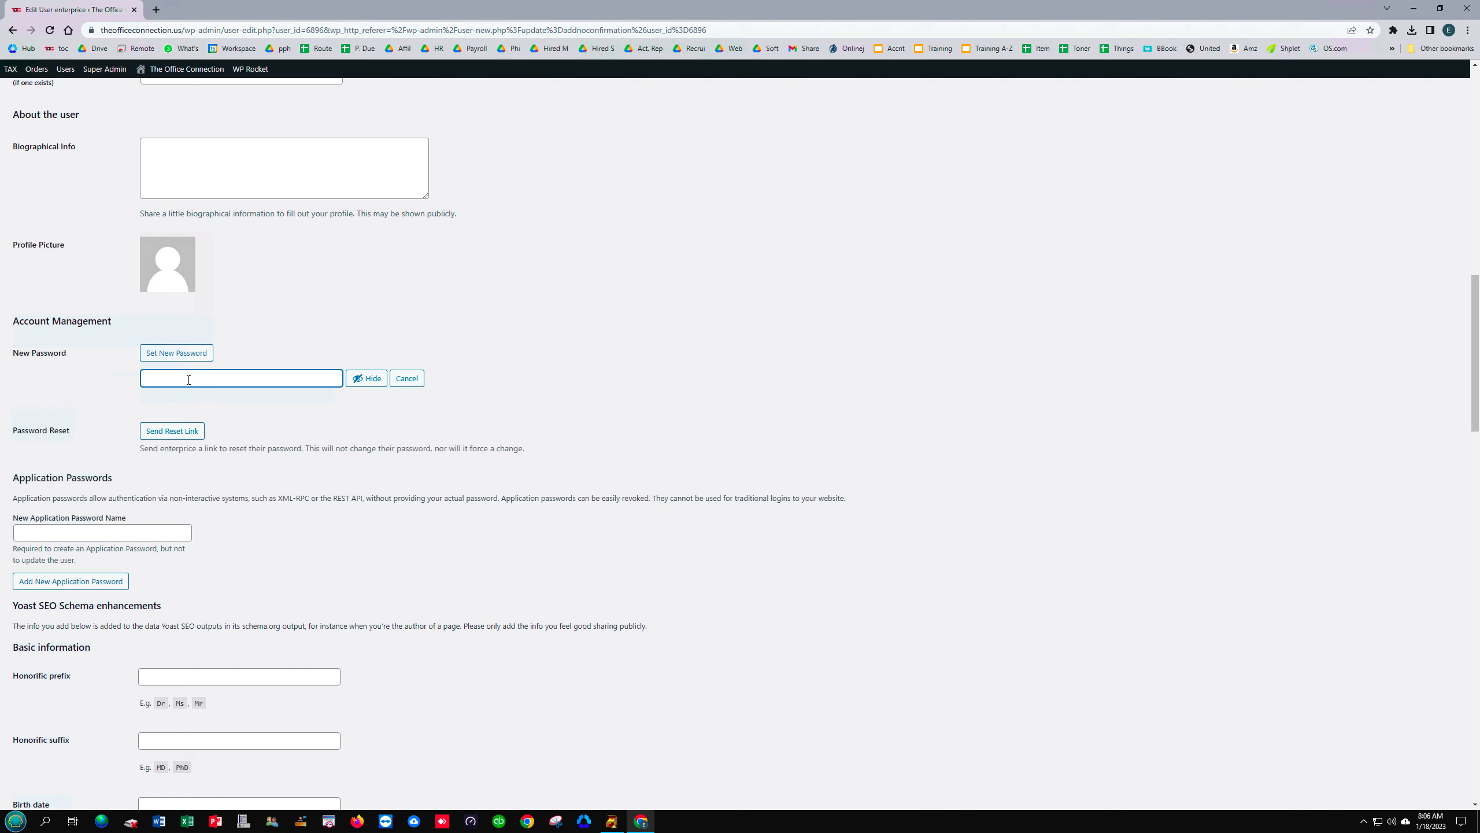
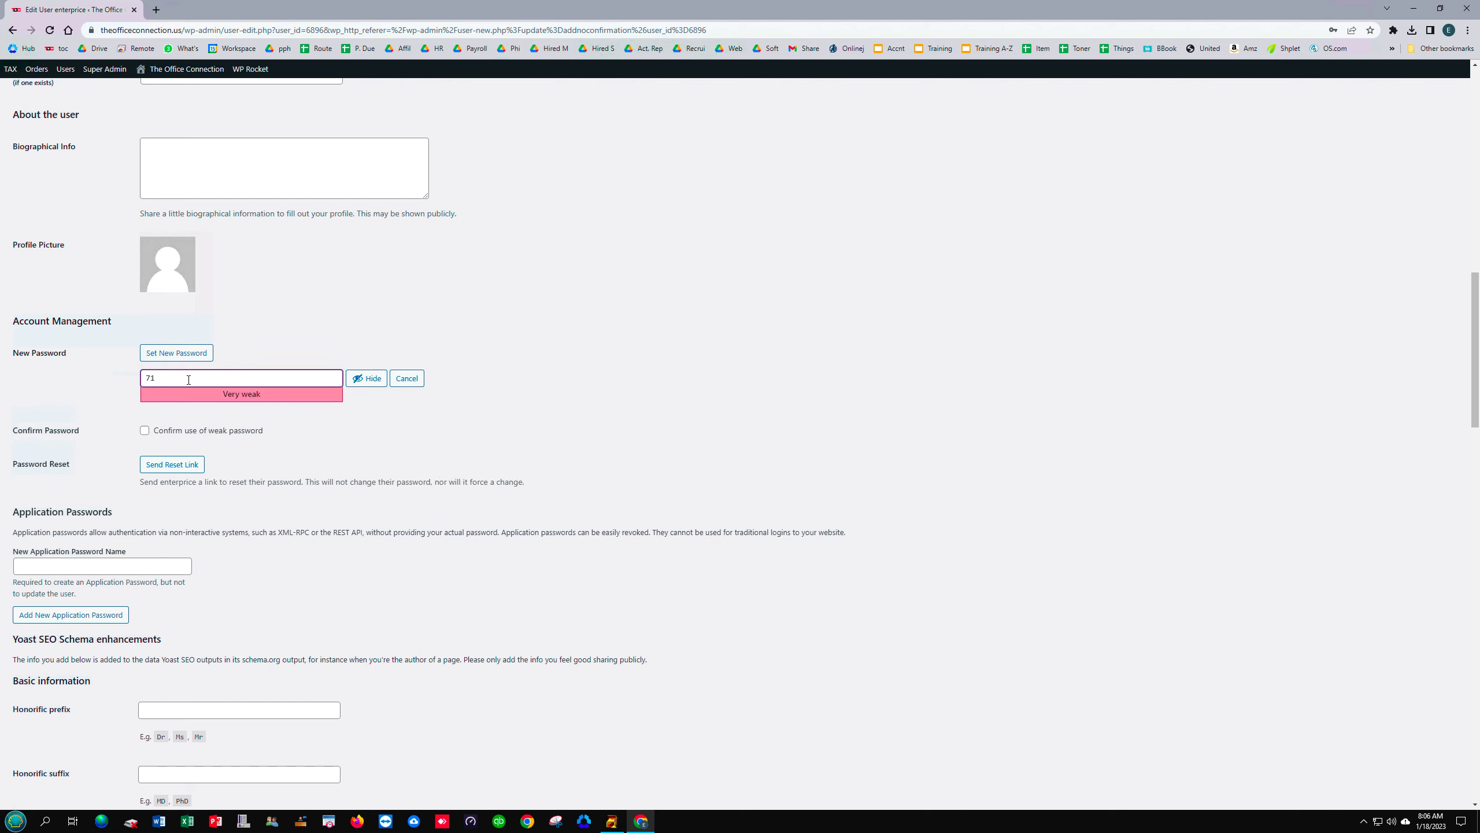
click(144, 431)
Fill in the customer's first and last name in the billing address
scroll(252, 443, down, 2)
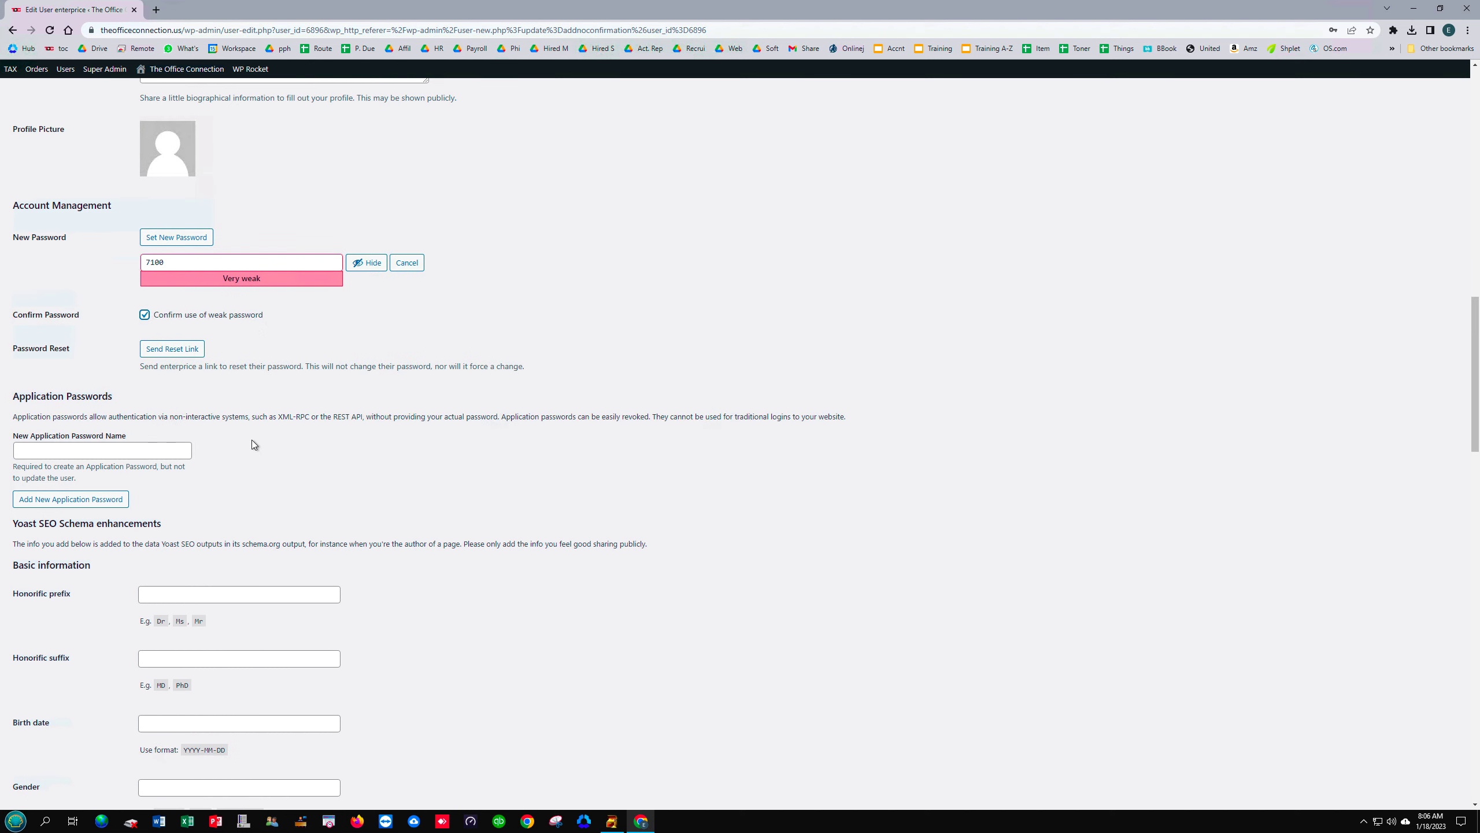
scroll(252, 444, down, 8)
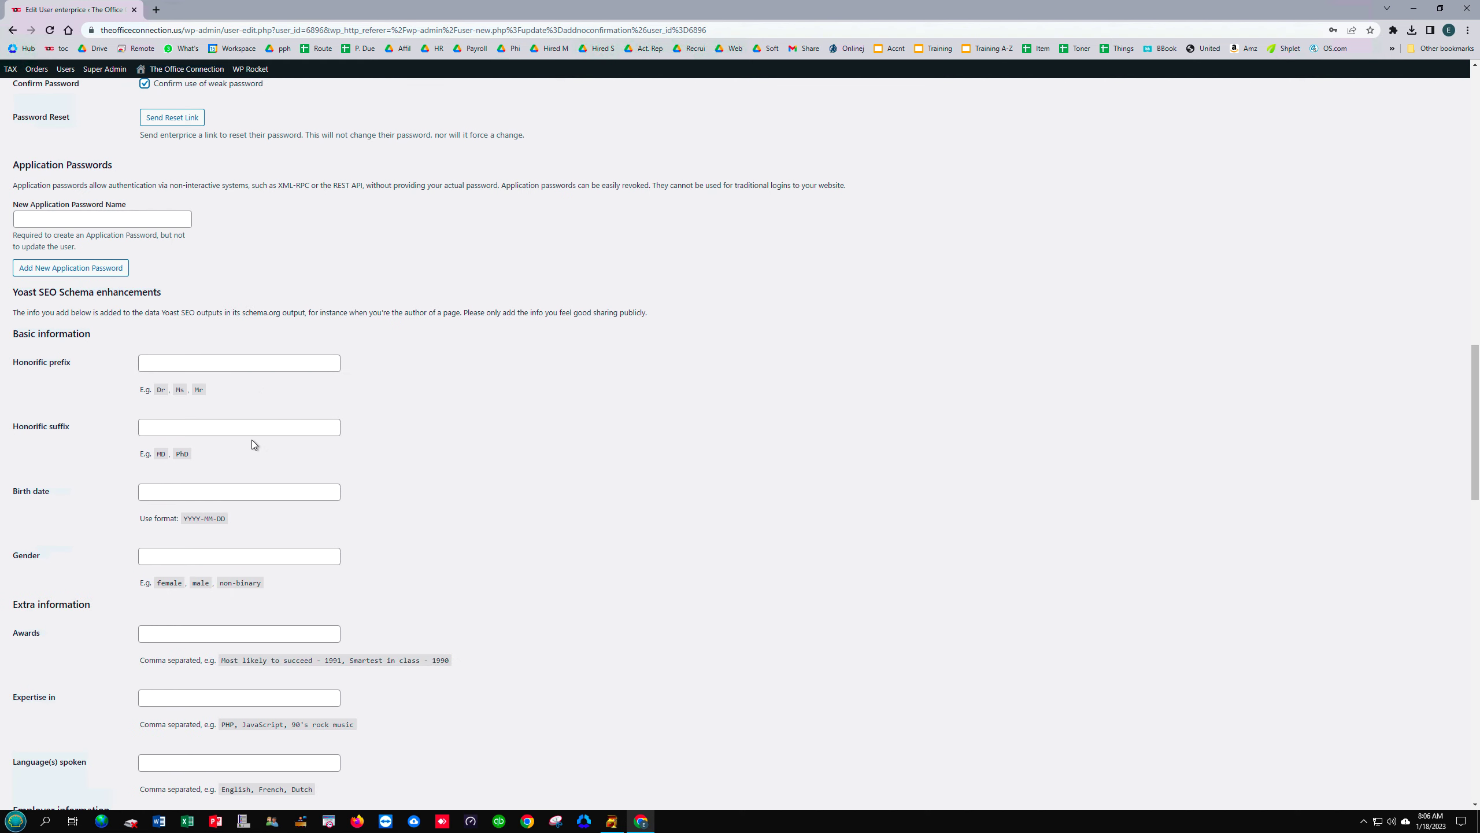
scroll(253, 444, down, 11)
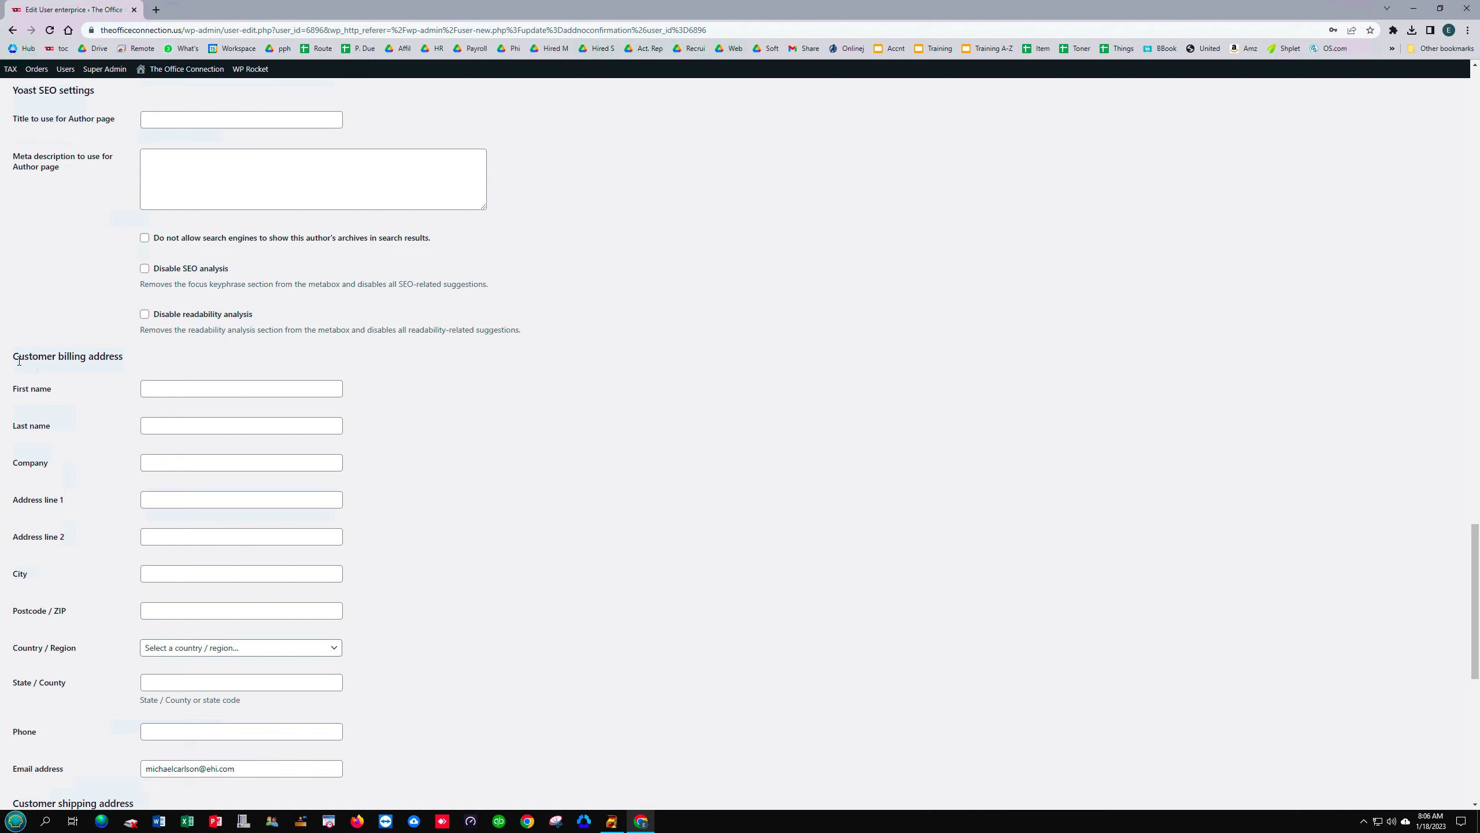
drag(15, 359, 123, 362)
click(177, 388)
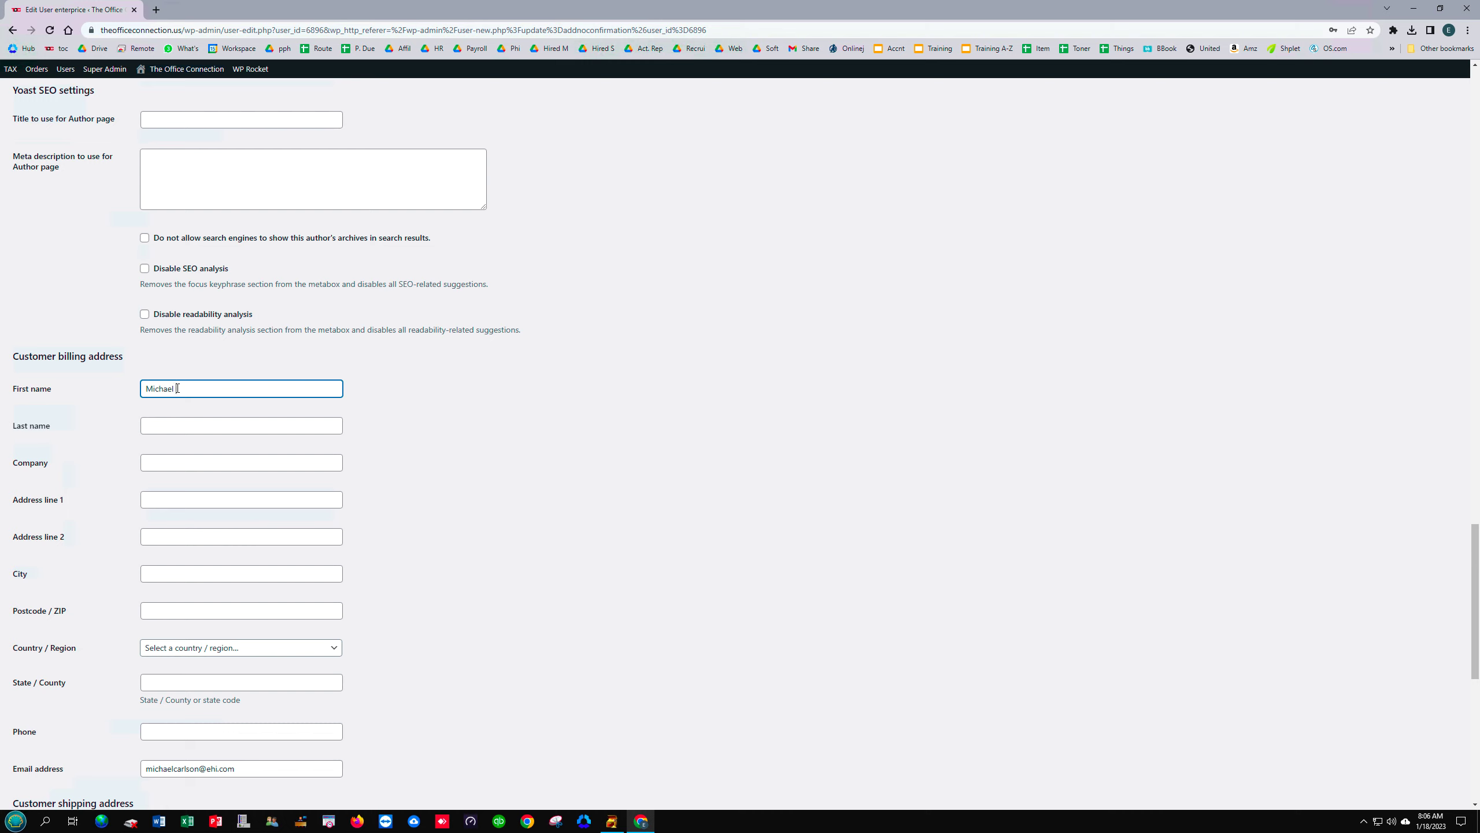
click(179, 422)
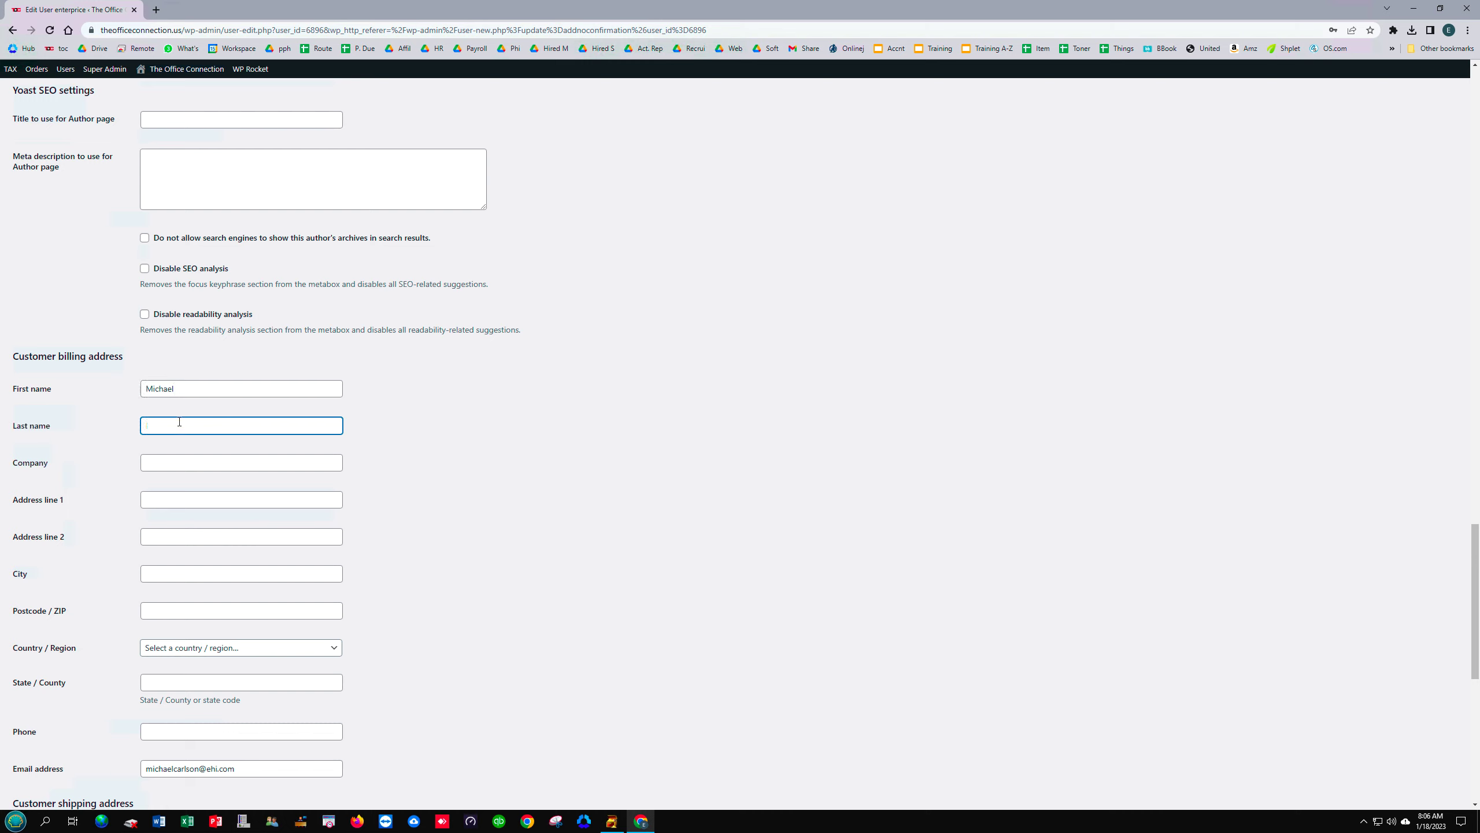
Enter Enterprise Ren-A-Car as the billing company
click(187, 461)
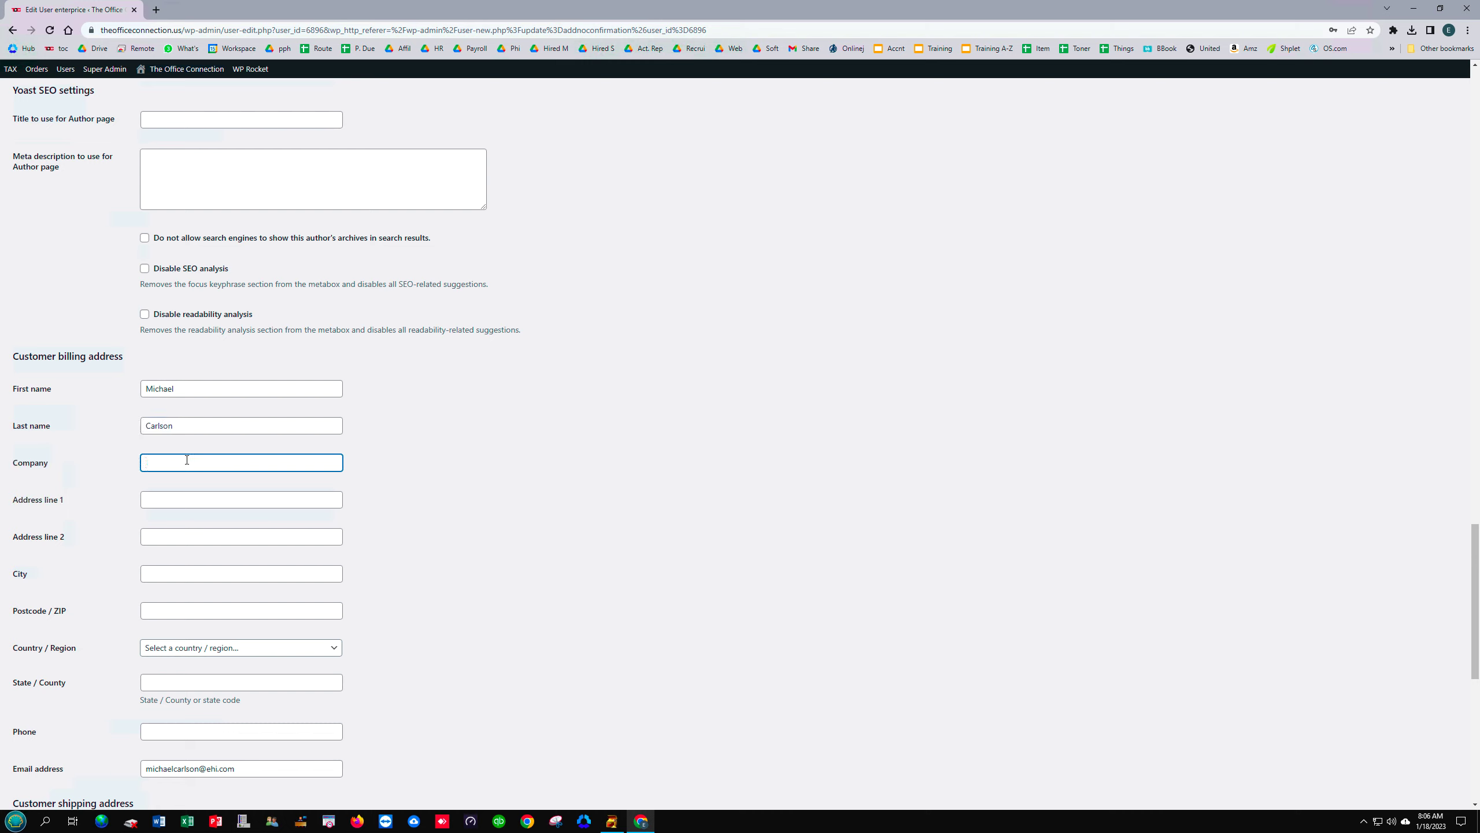
text(Enterprice Ren-A-Car)
Enter the customer's street address in billing address line 1
click(189, 502)
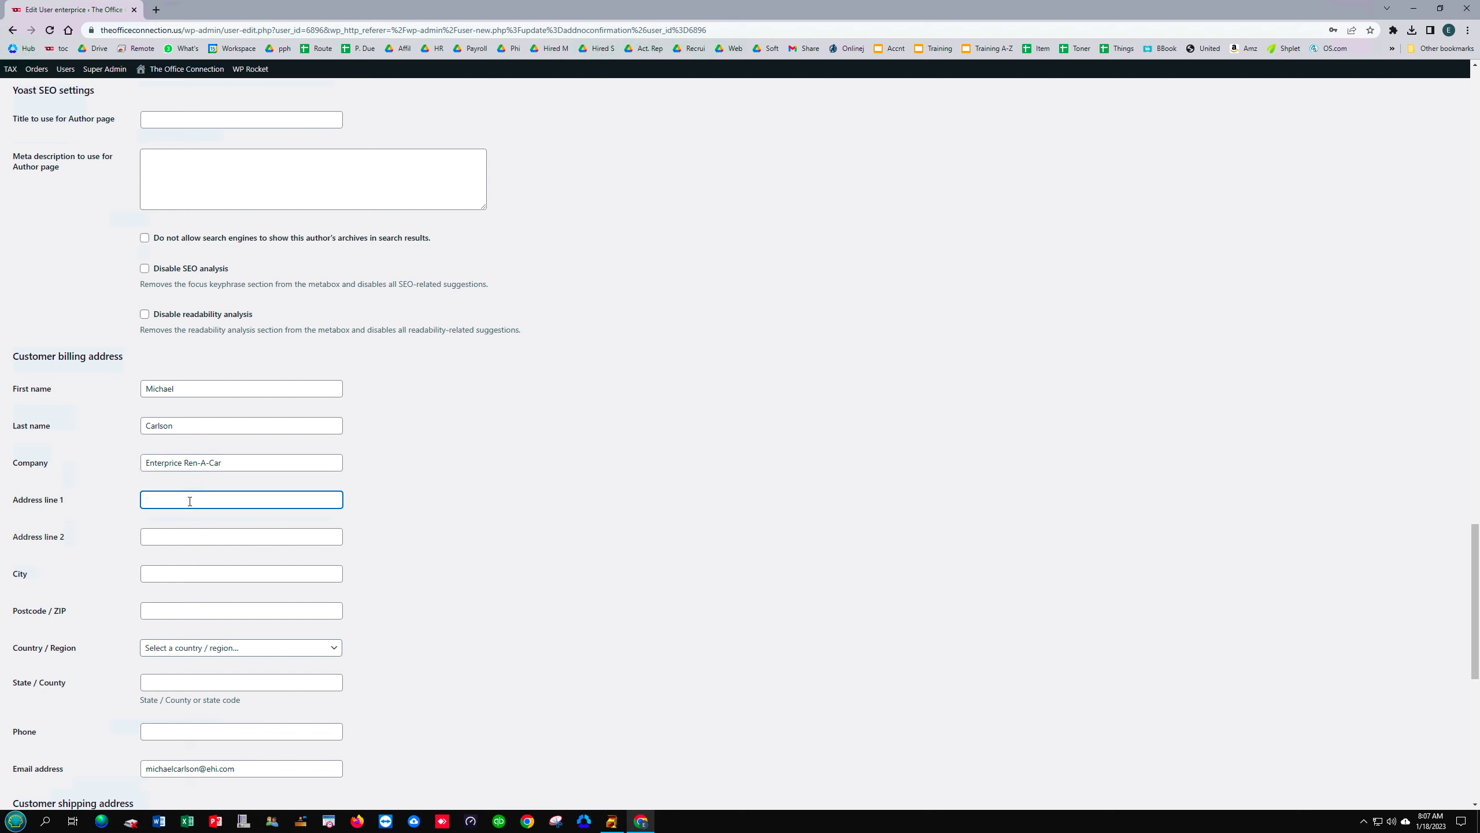
click(193, 536)
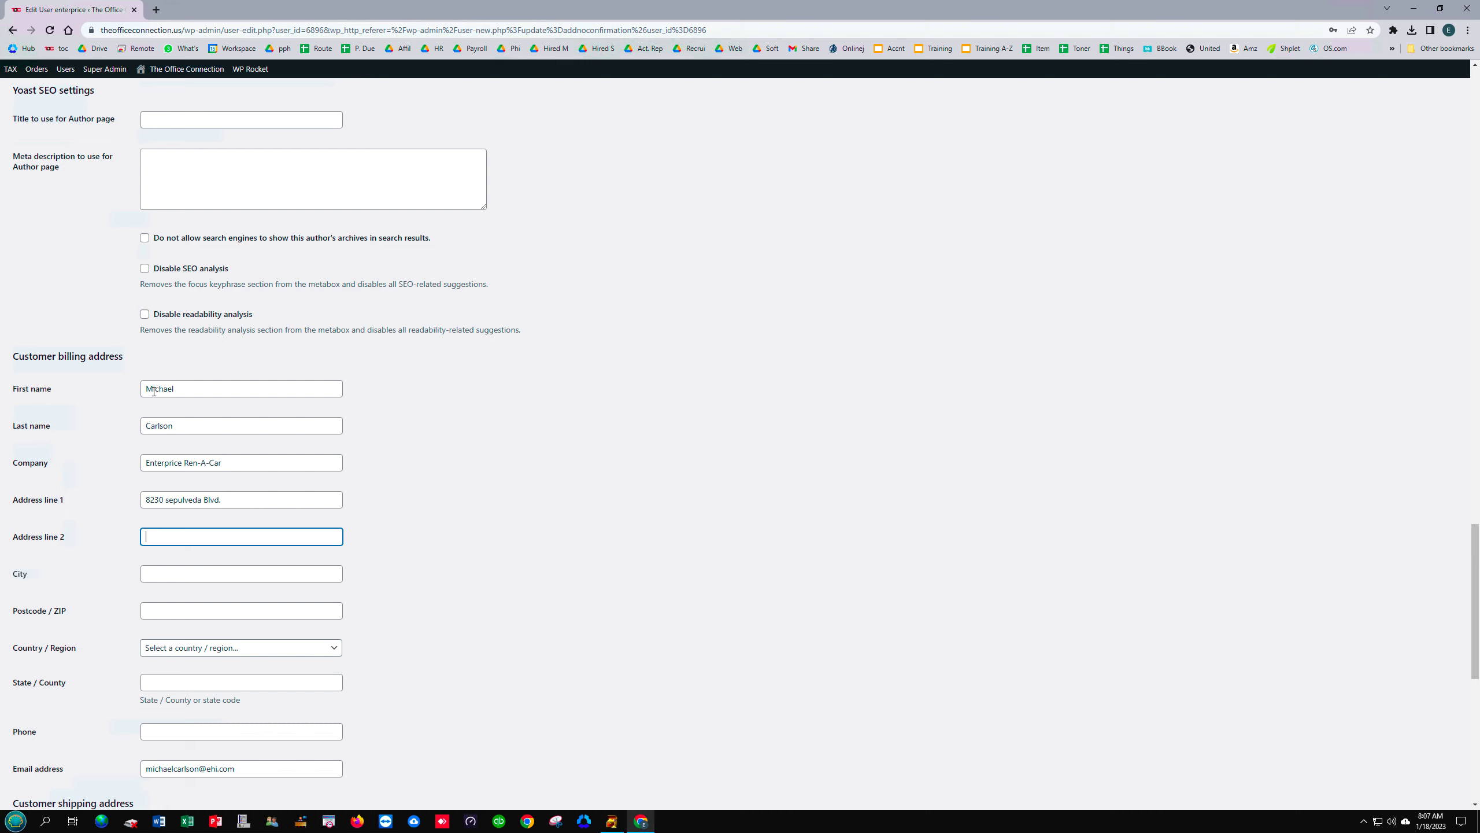
Capitalize the street name in billing address line 1
drag(154, 391, 145, 390)
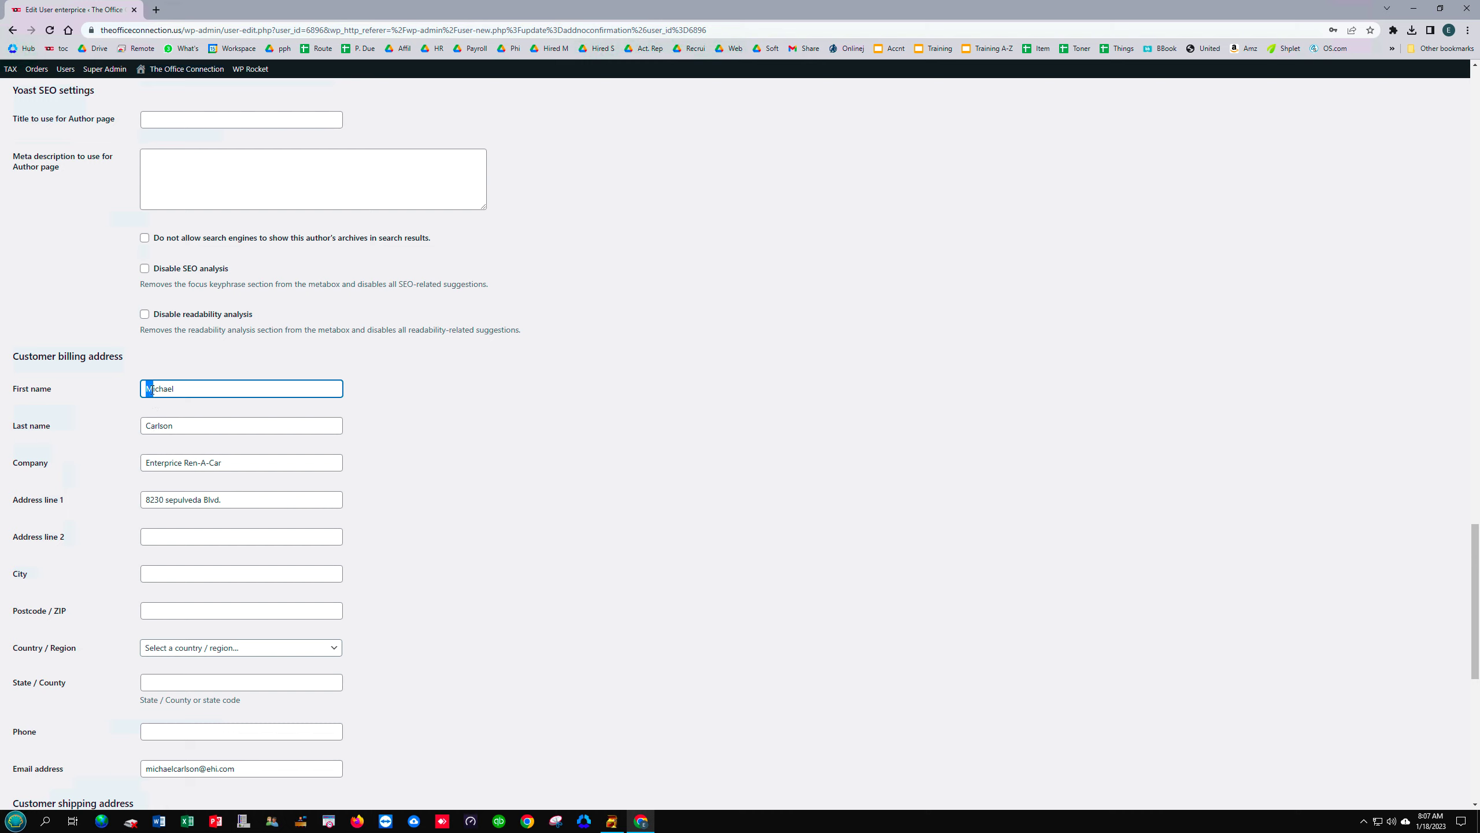
drag(151, 425, 147, 464)
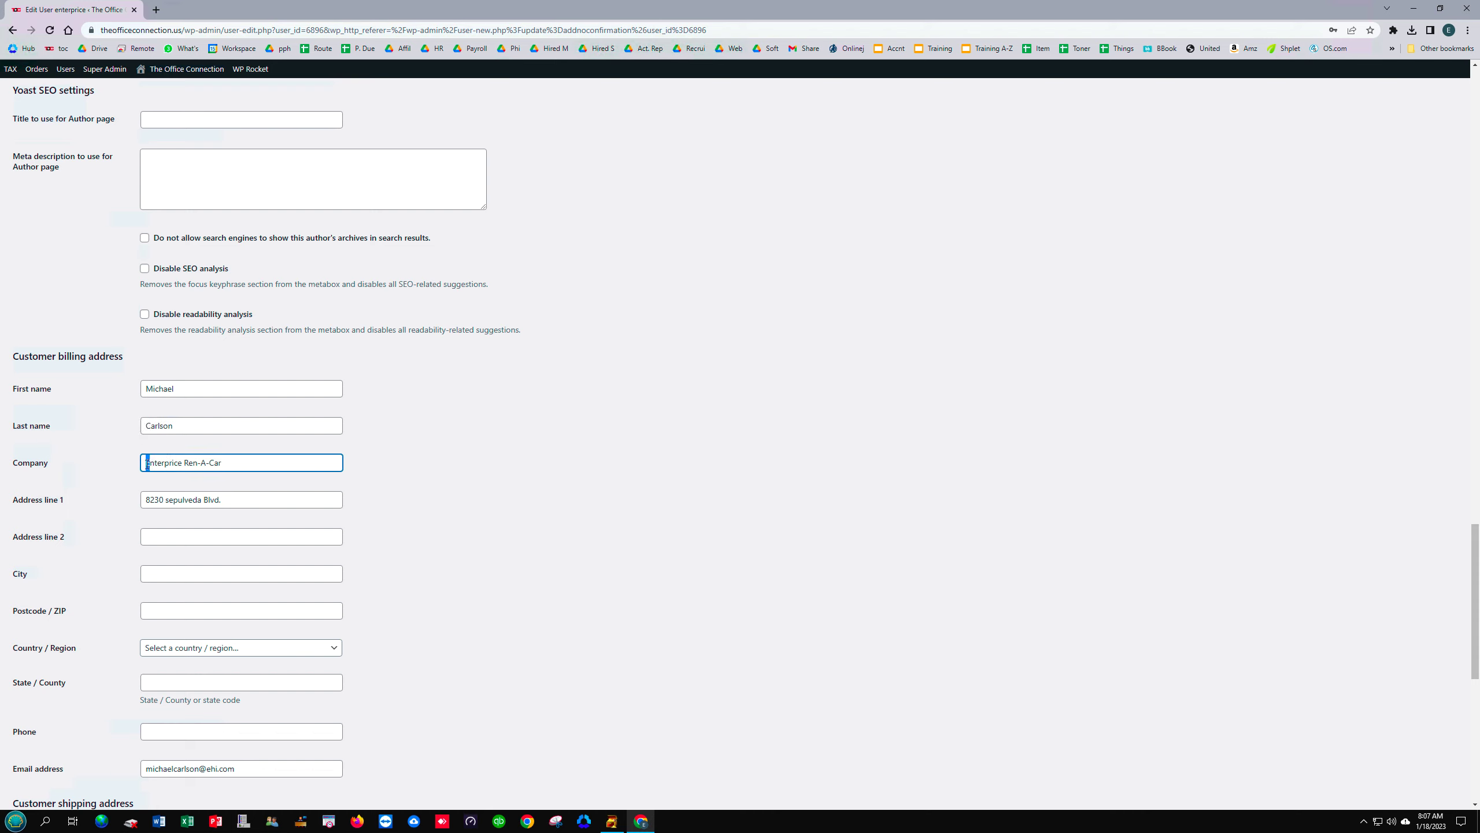
click(170, 500)
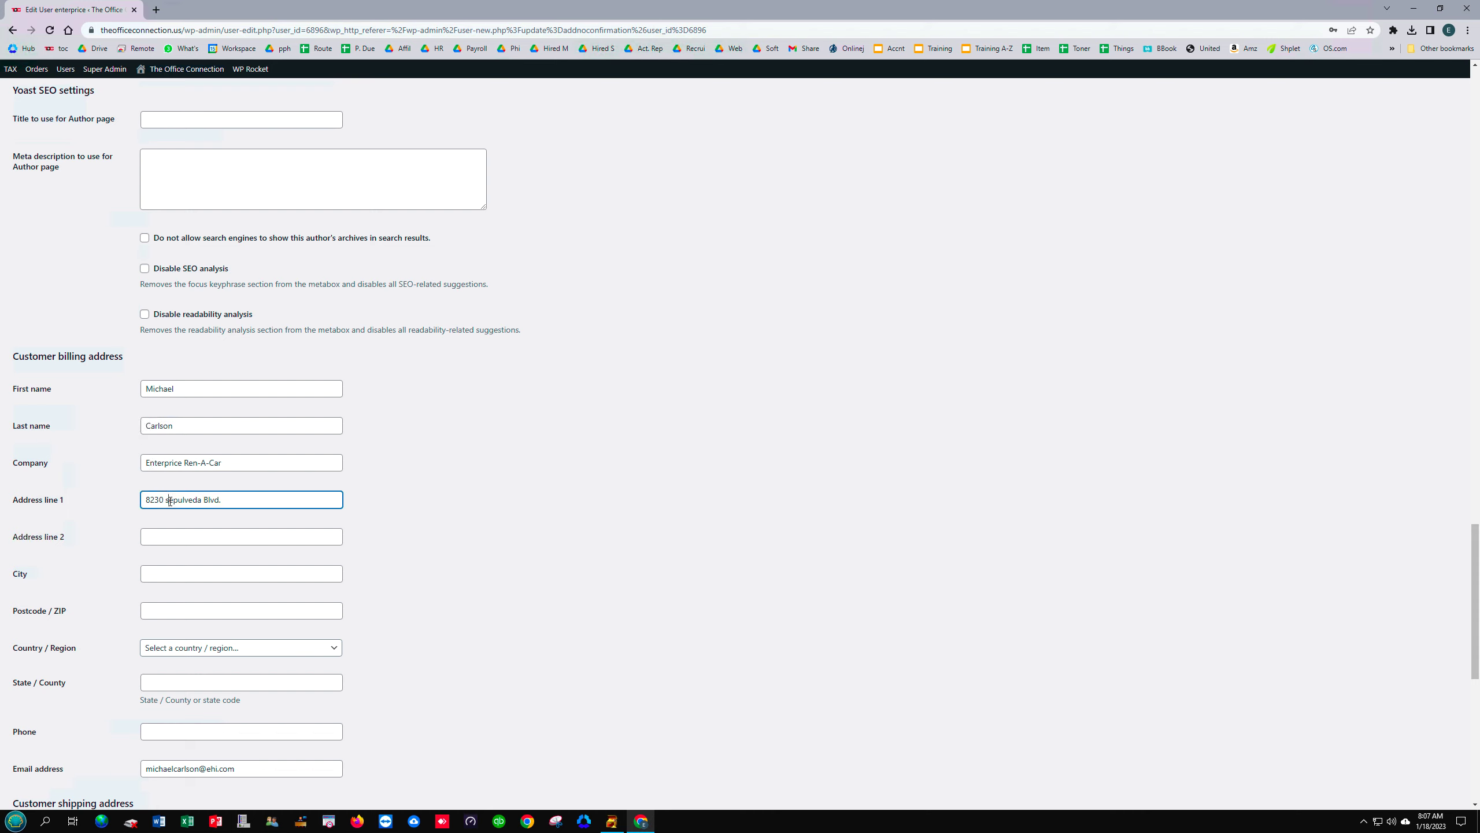
key(Delete)
text(S)
drag(210, 501, 206, 501)
Enter the customer's billing city and postcode
click(200, 538)
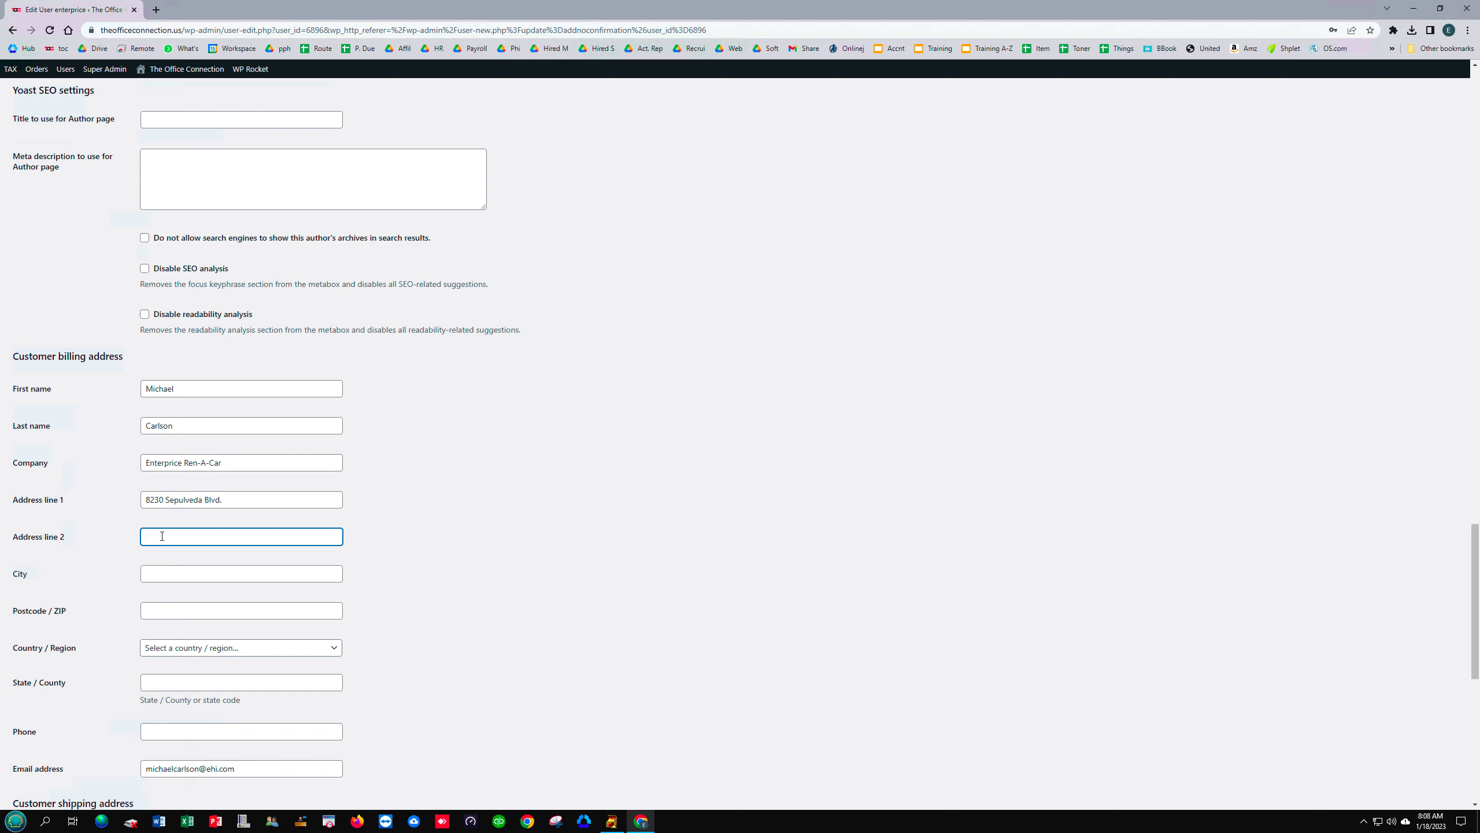
click(152, 572)
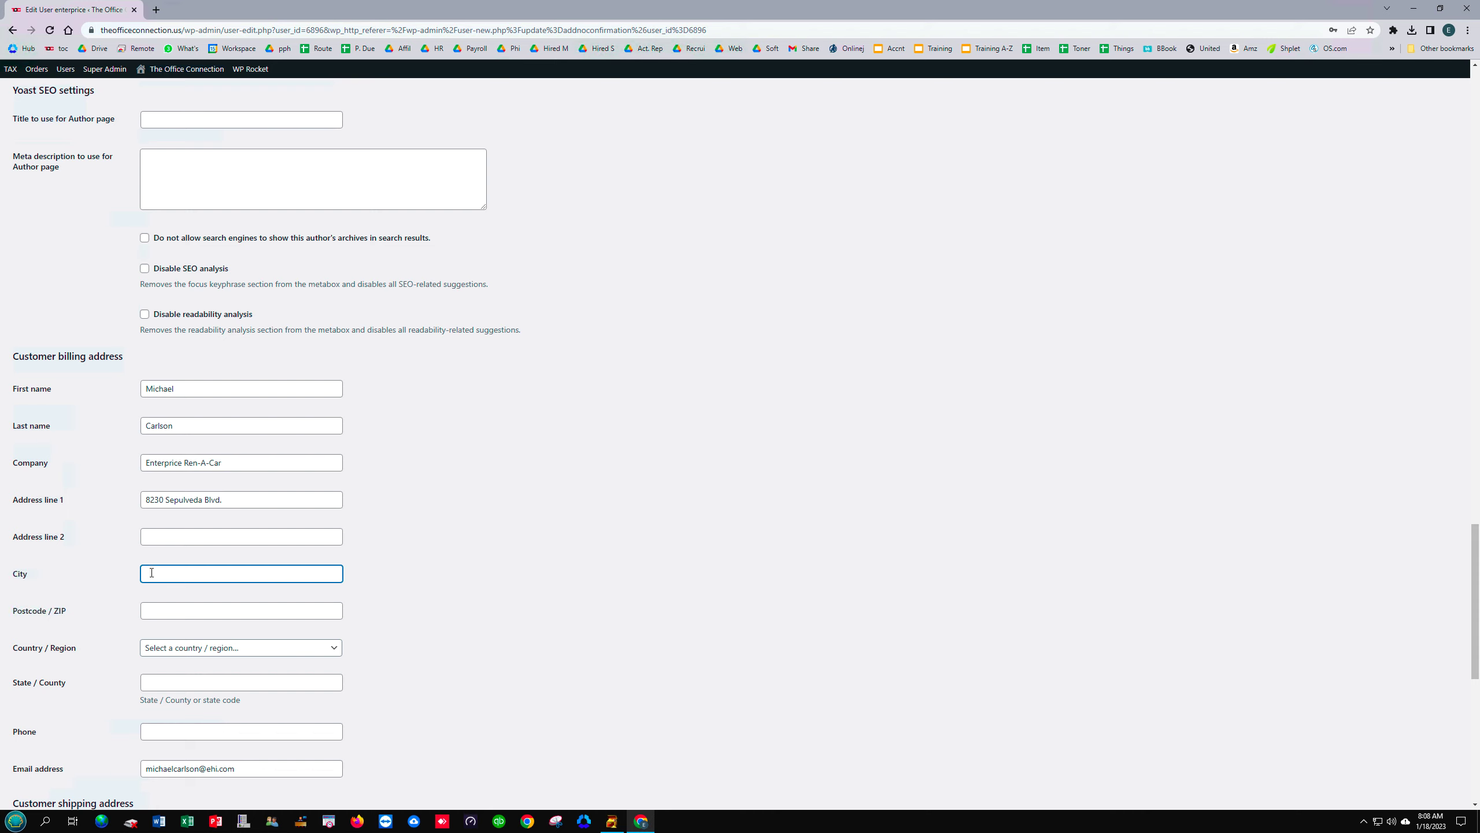
text(Panorama City)
click(171, 610)
text(91402)
Set the billing country to United States (US) and the state to California
click(187, 649)
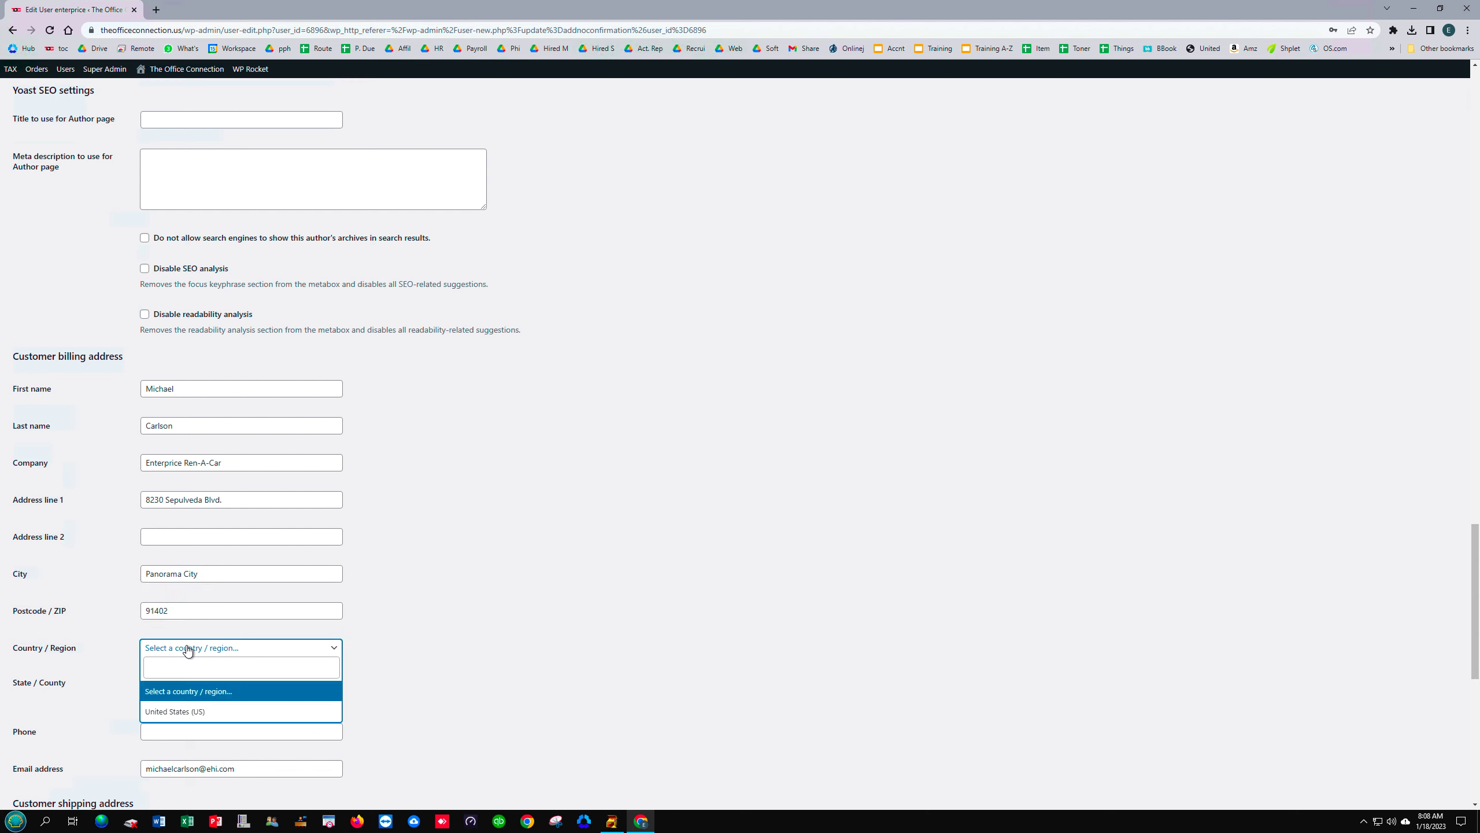
click(174, 711)
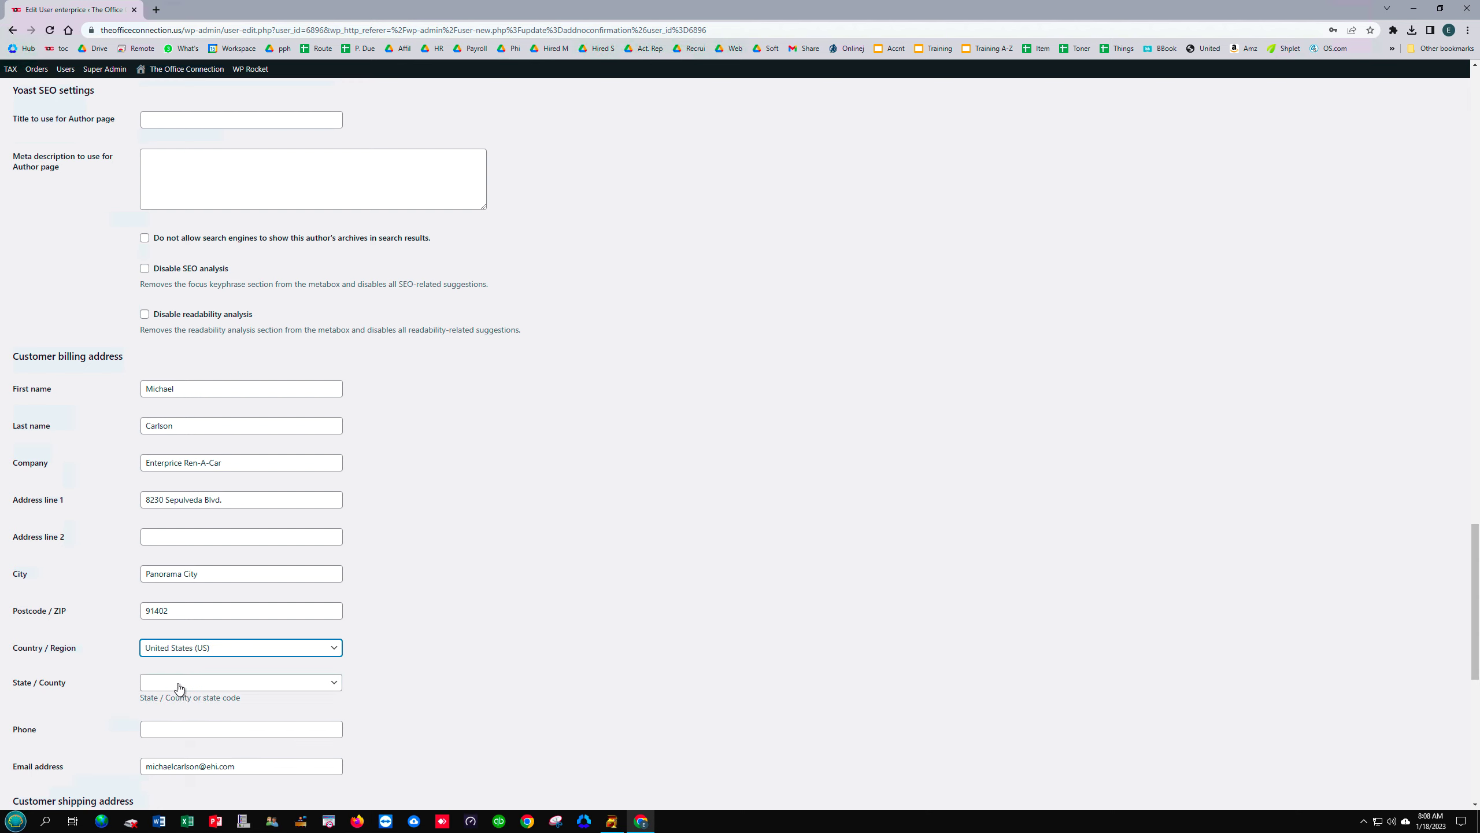
click(178, 688)
click(160, 658)
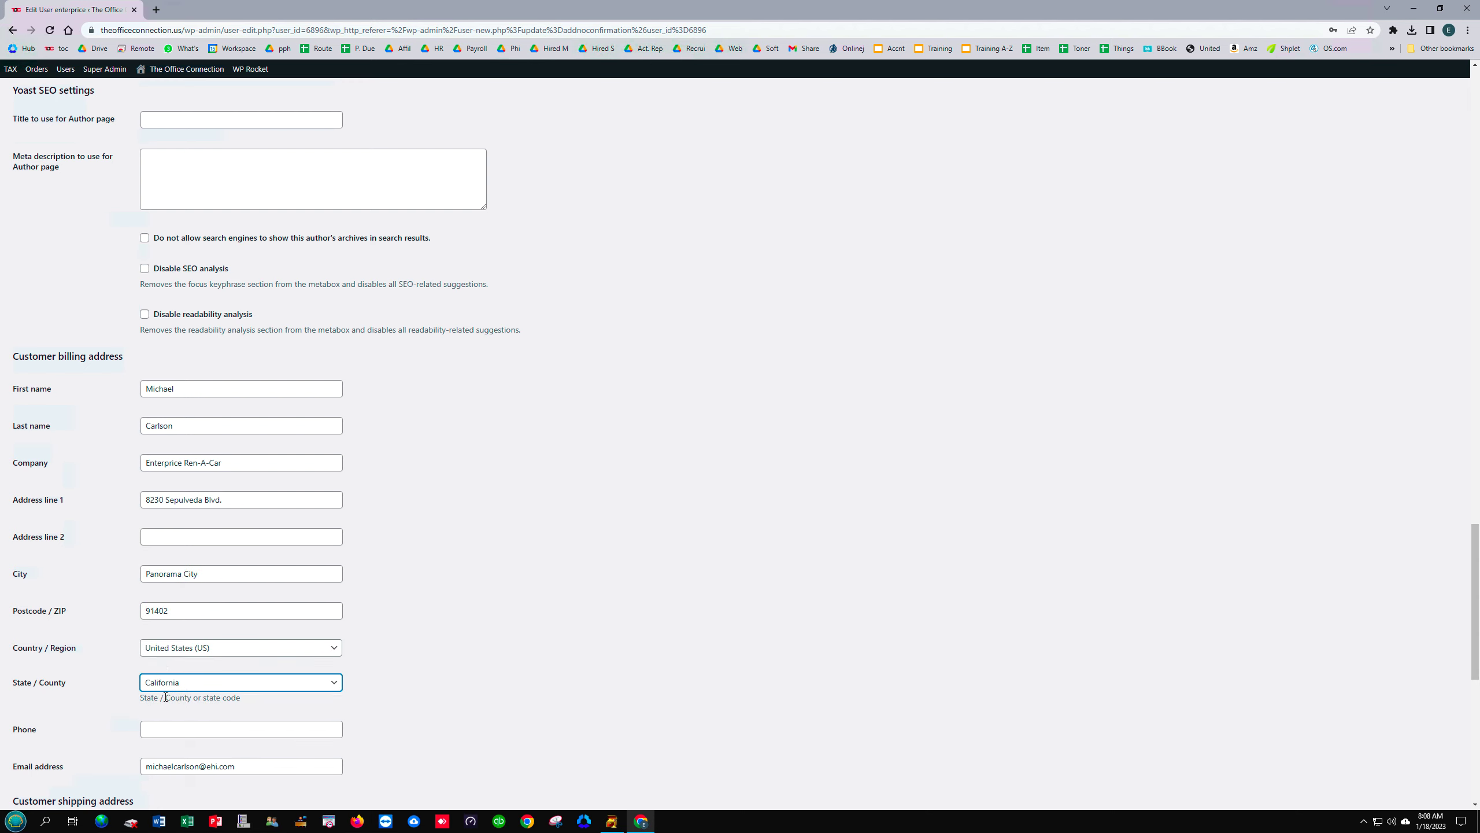
Enter the customer's phone number in the billing address
click(163, 730)
scroll(165, 641, down, 1)
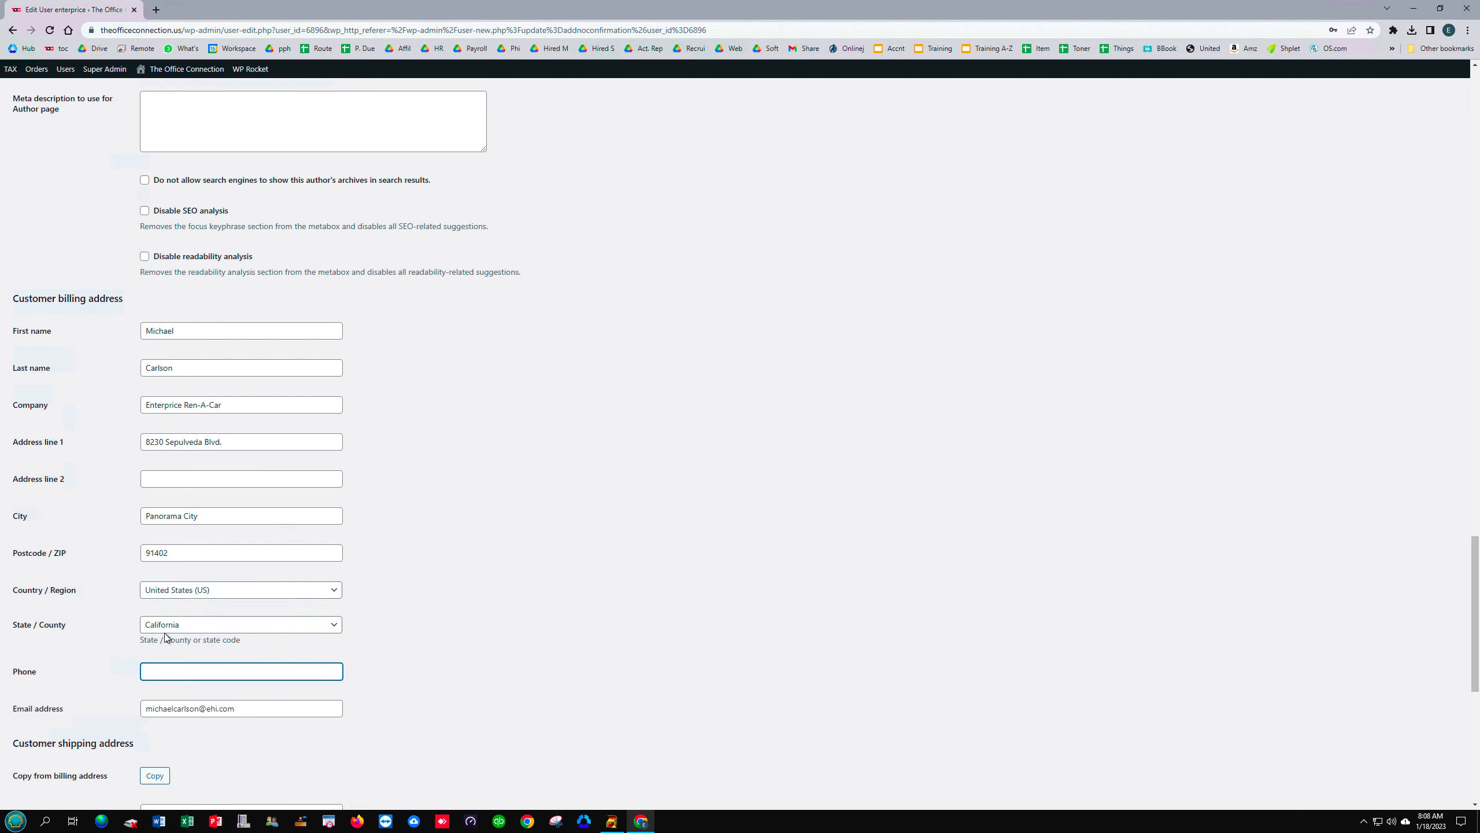
scroll(165, 637, down, 2)
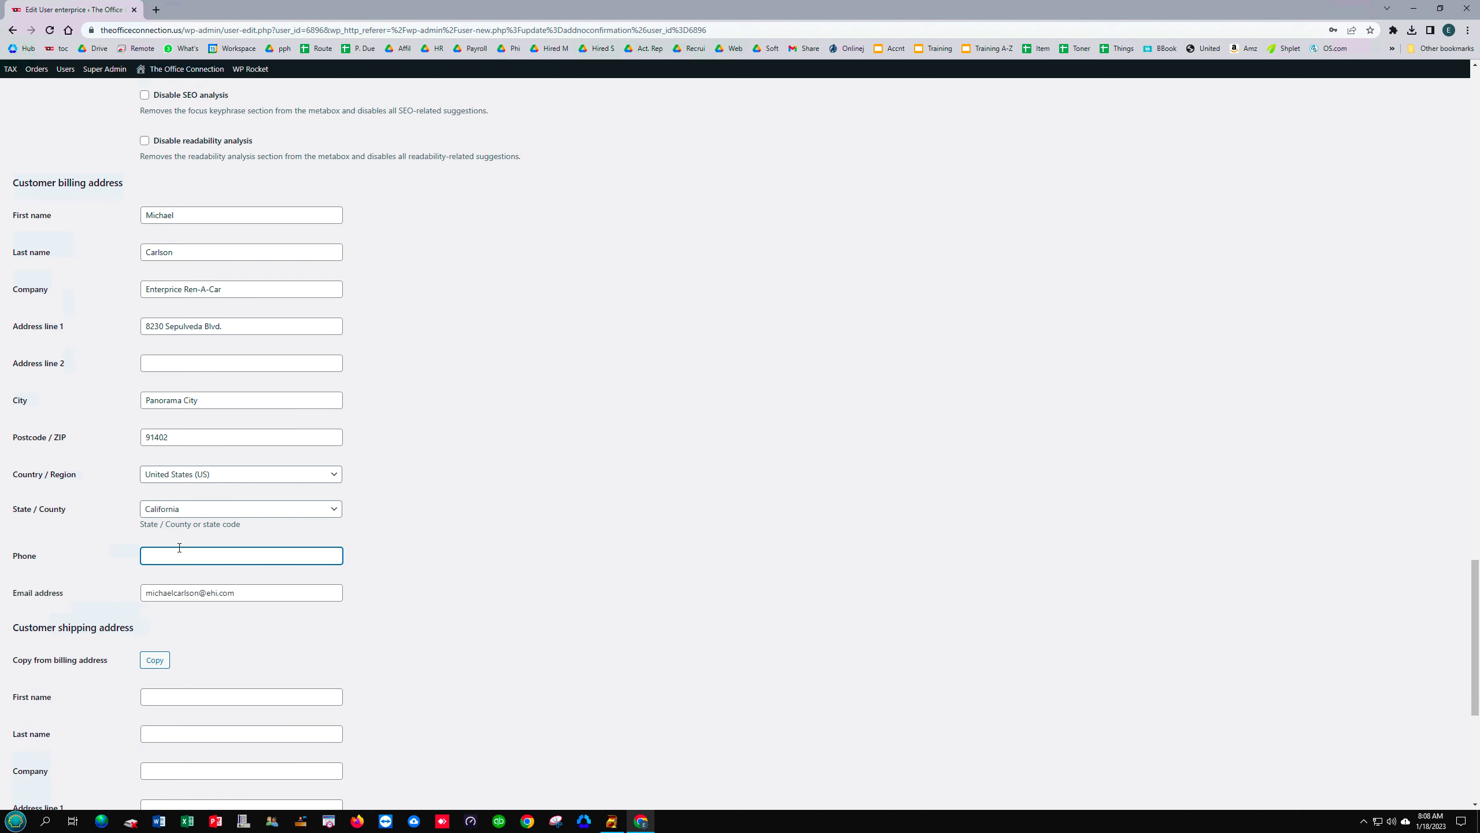
Copy the billing address into the customer shipping address
scroll(219, 643, down, 5)
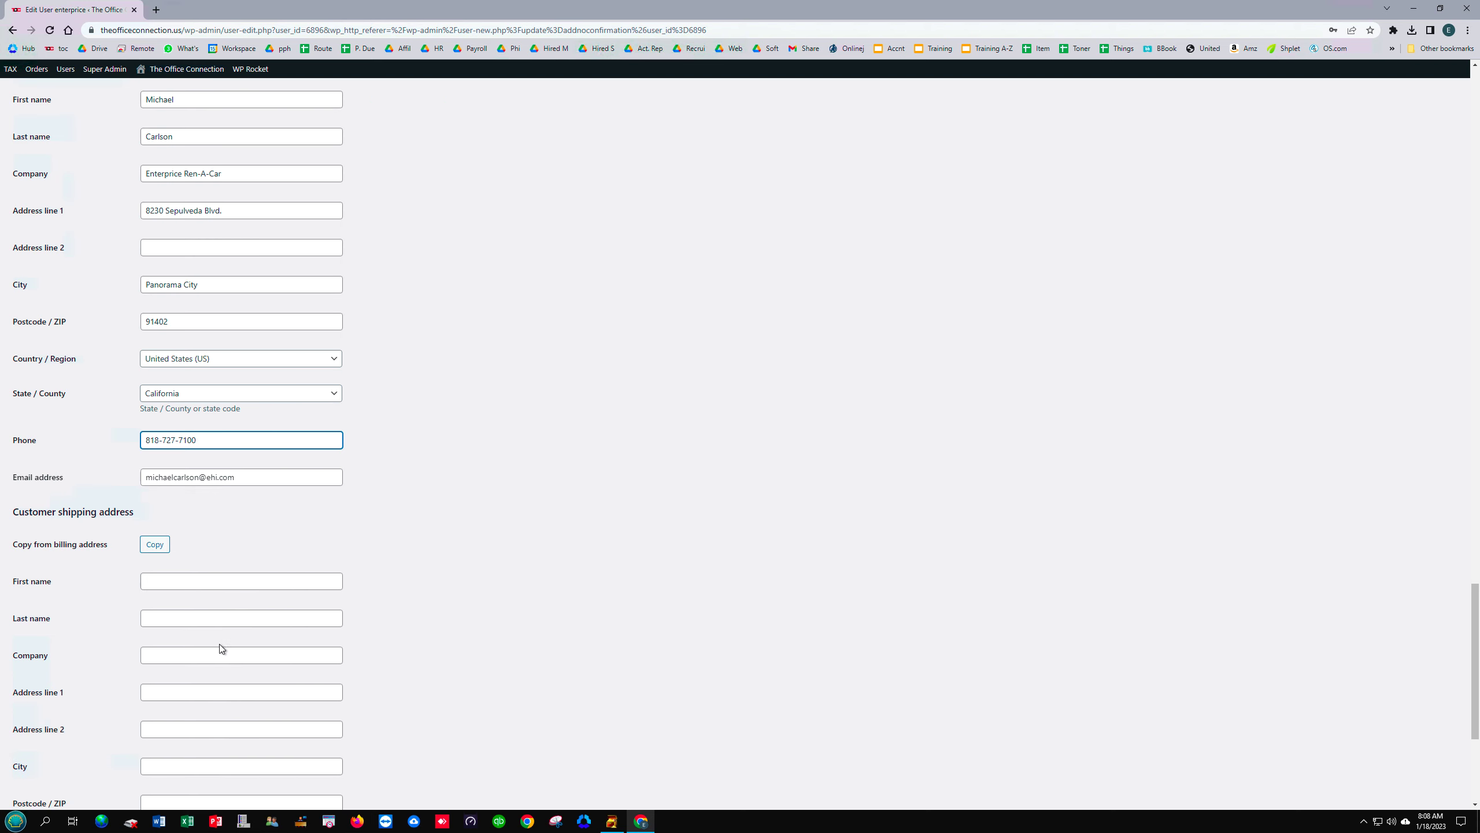
scroll(220, 643, down, 1)
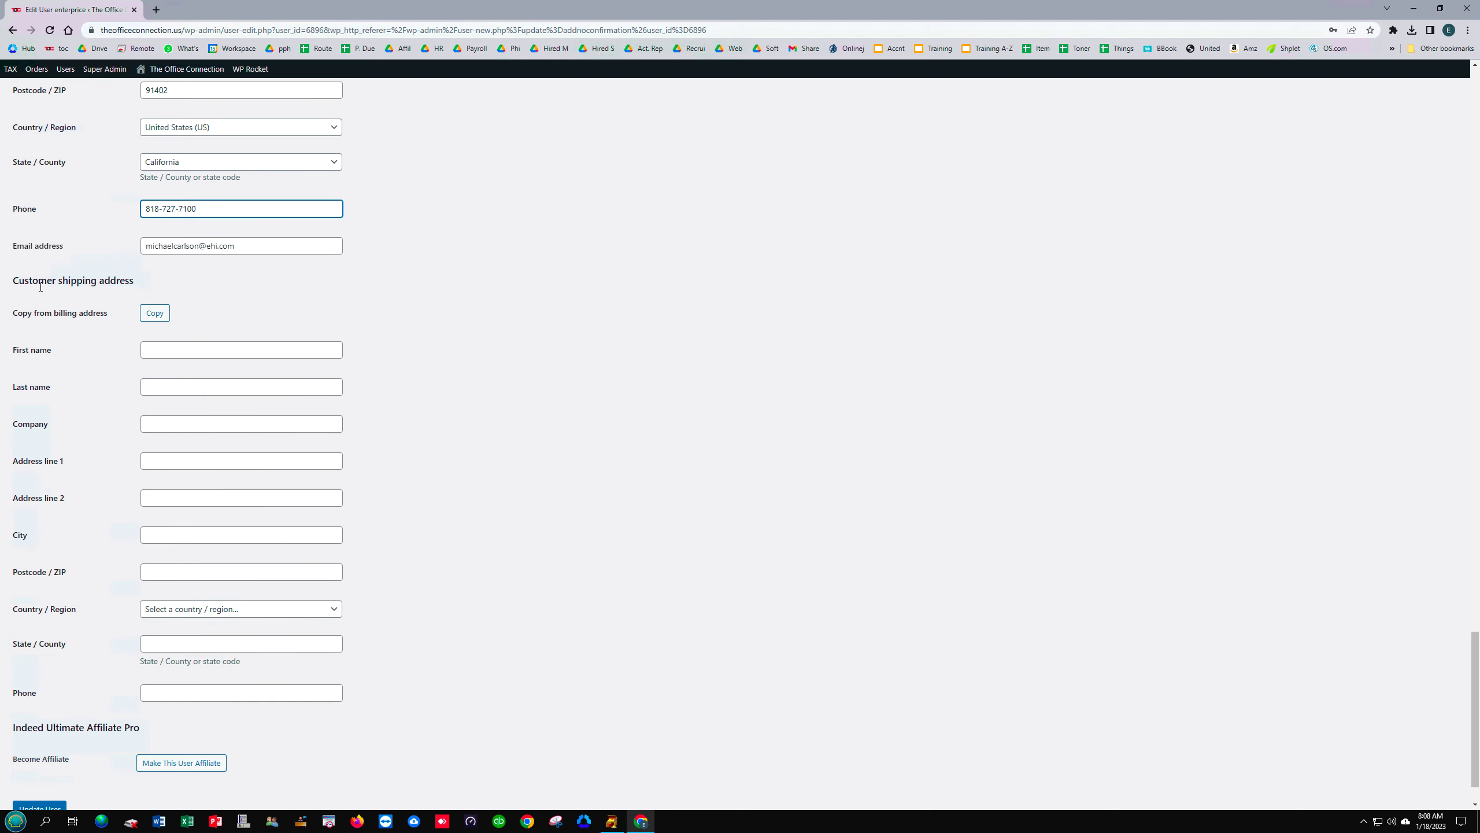
drag(14, 282, 133, 281)
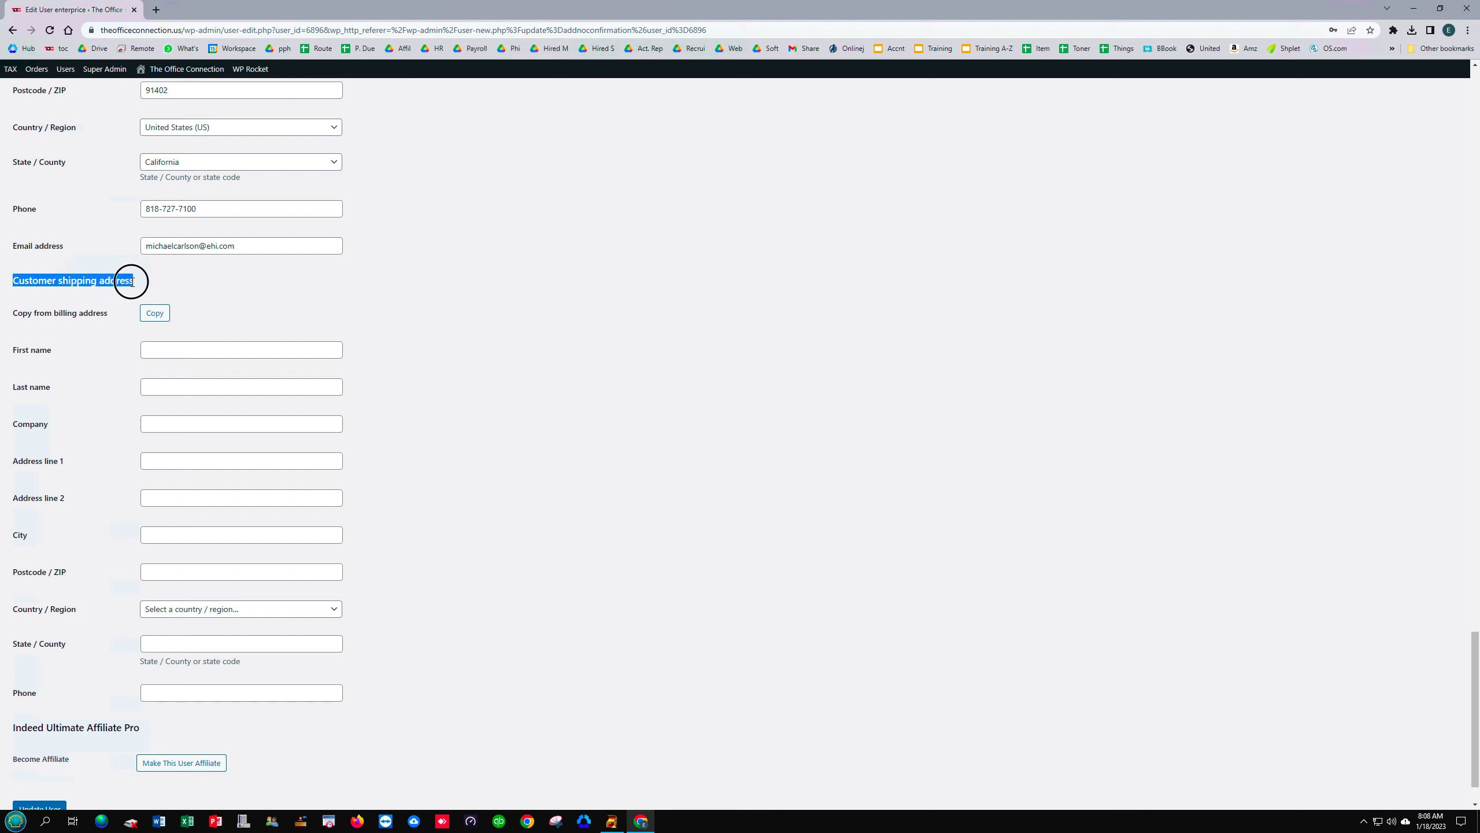
click(182, 287)
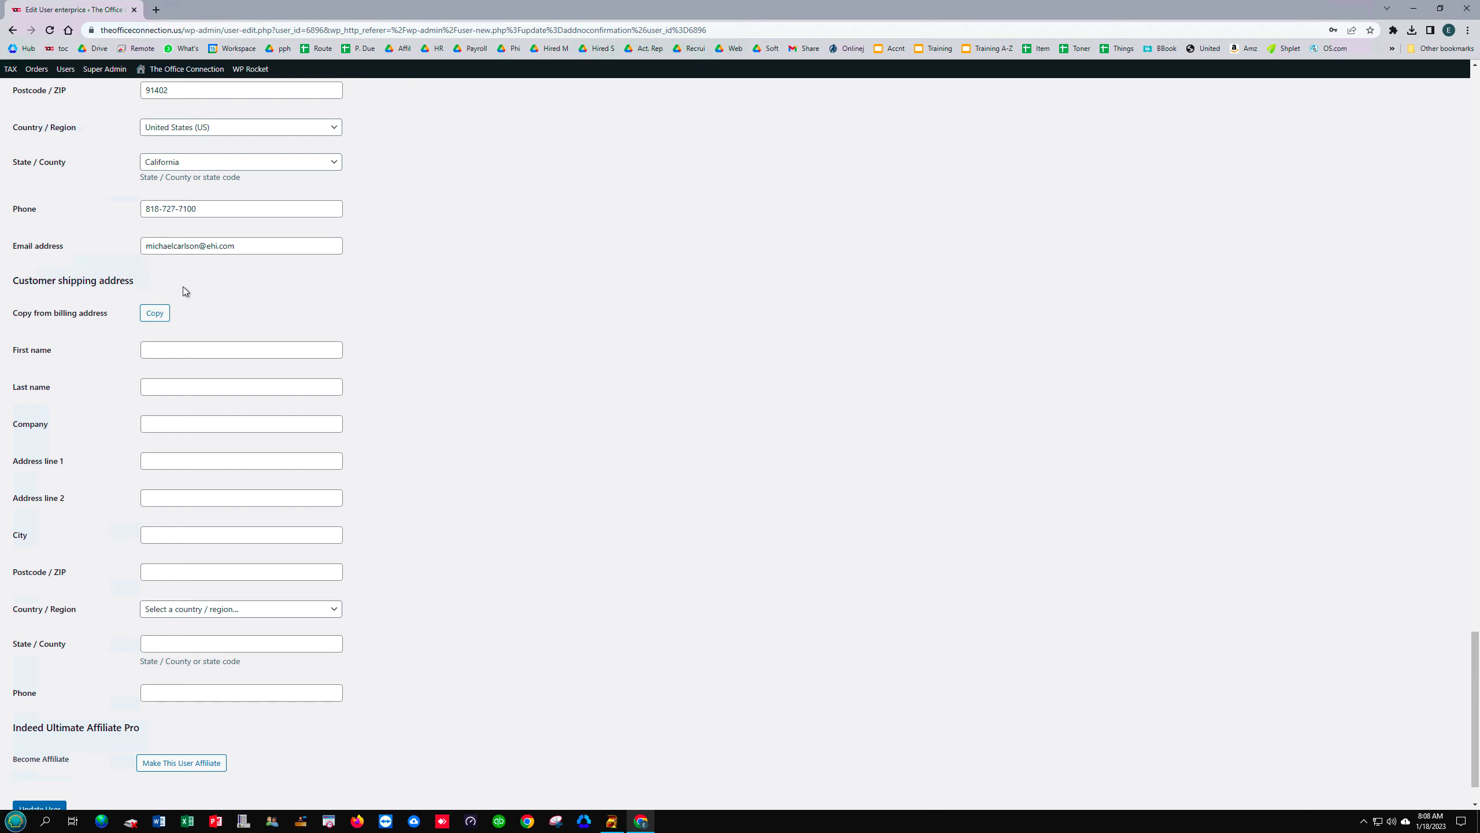
click(155, 314)
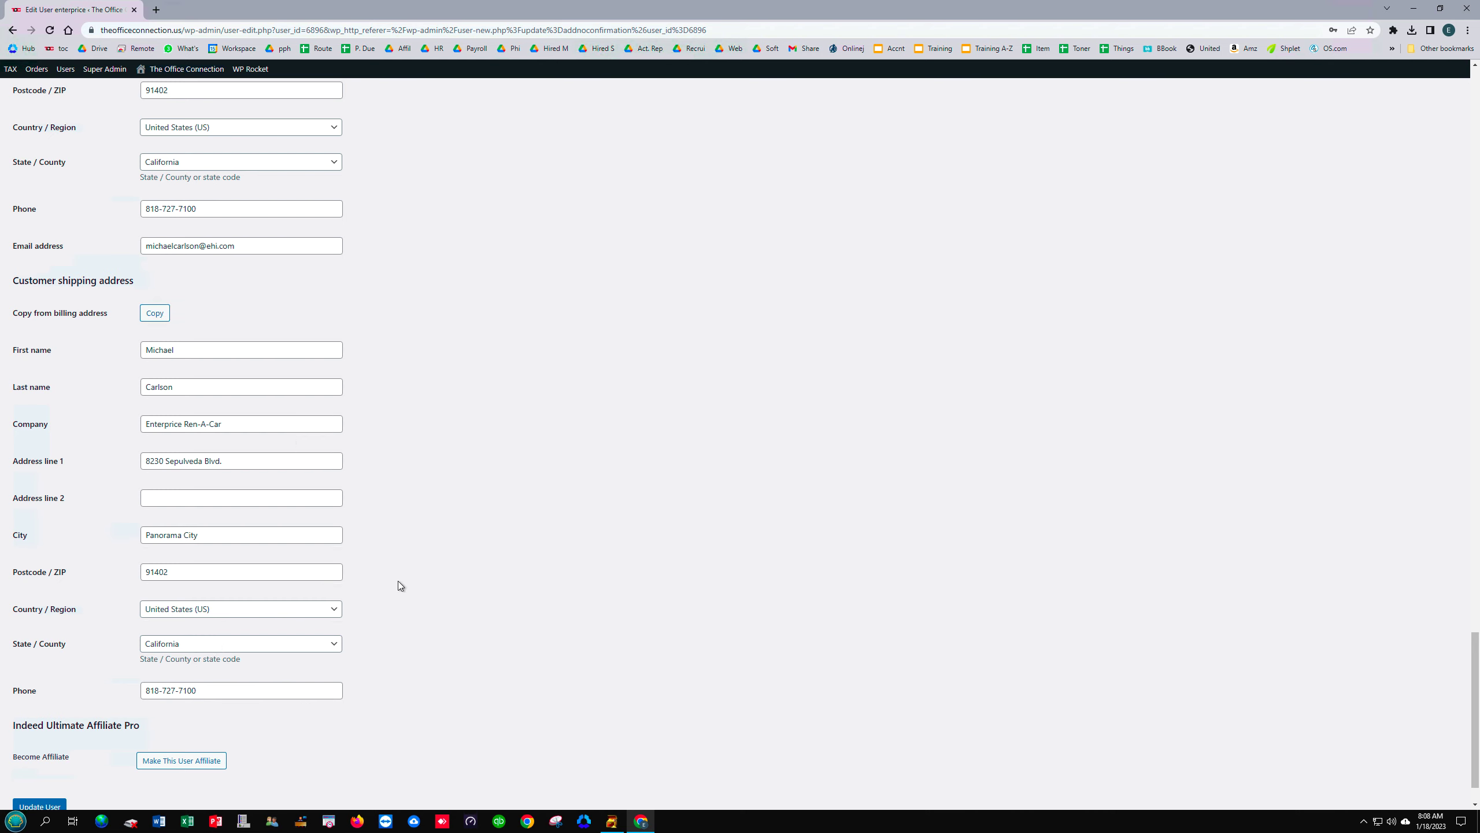
Save the updated user profile
scroll(398, 581, down, 1)
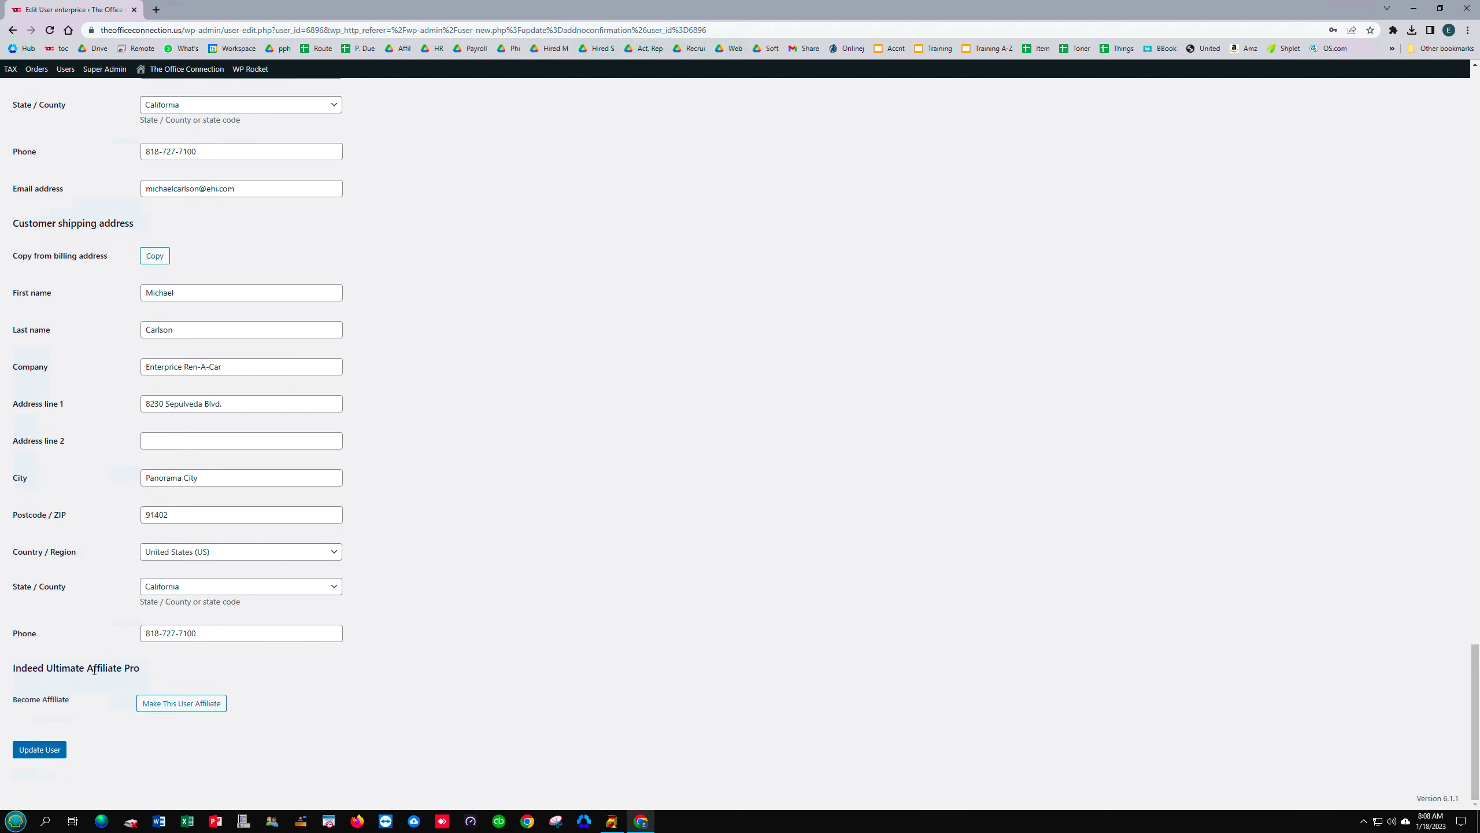
click(39, 751)
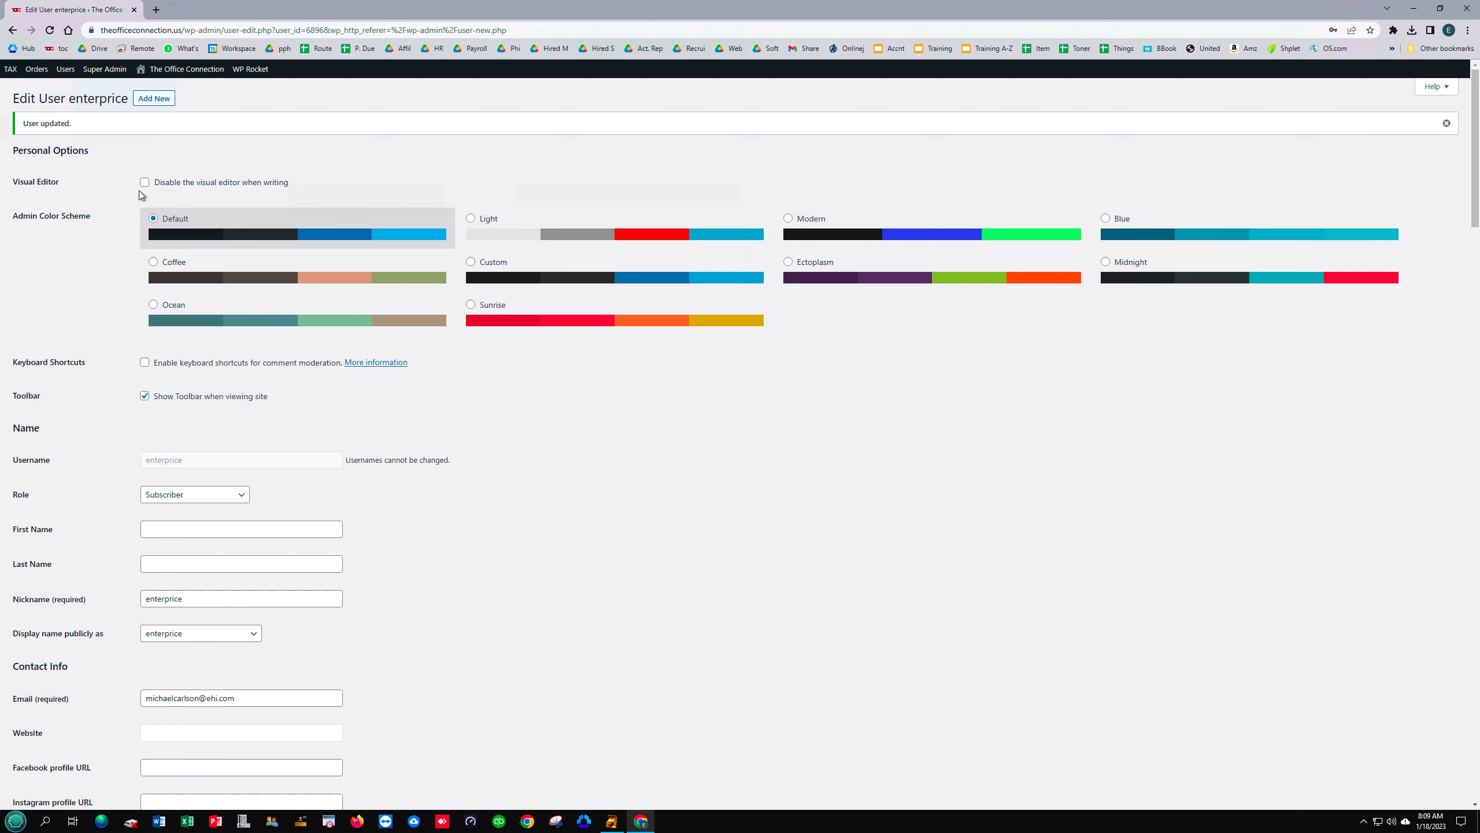
drag(69, 124, 22, 123)
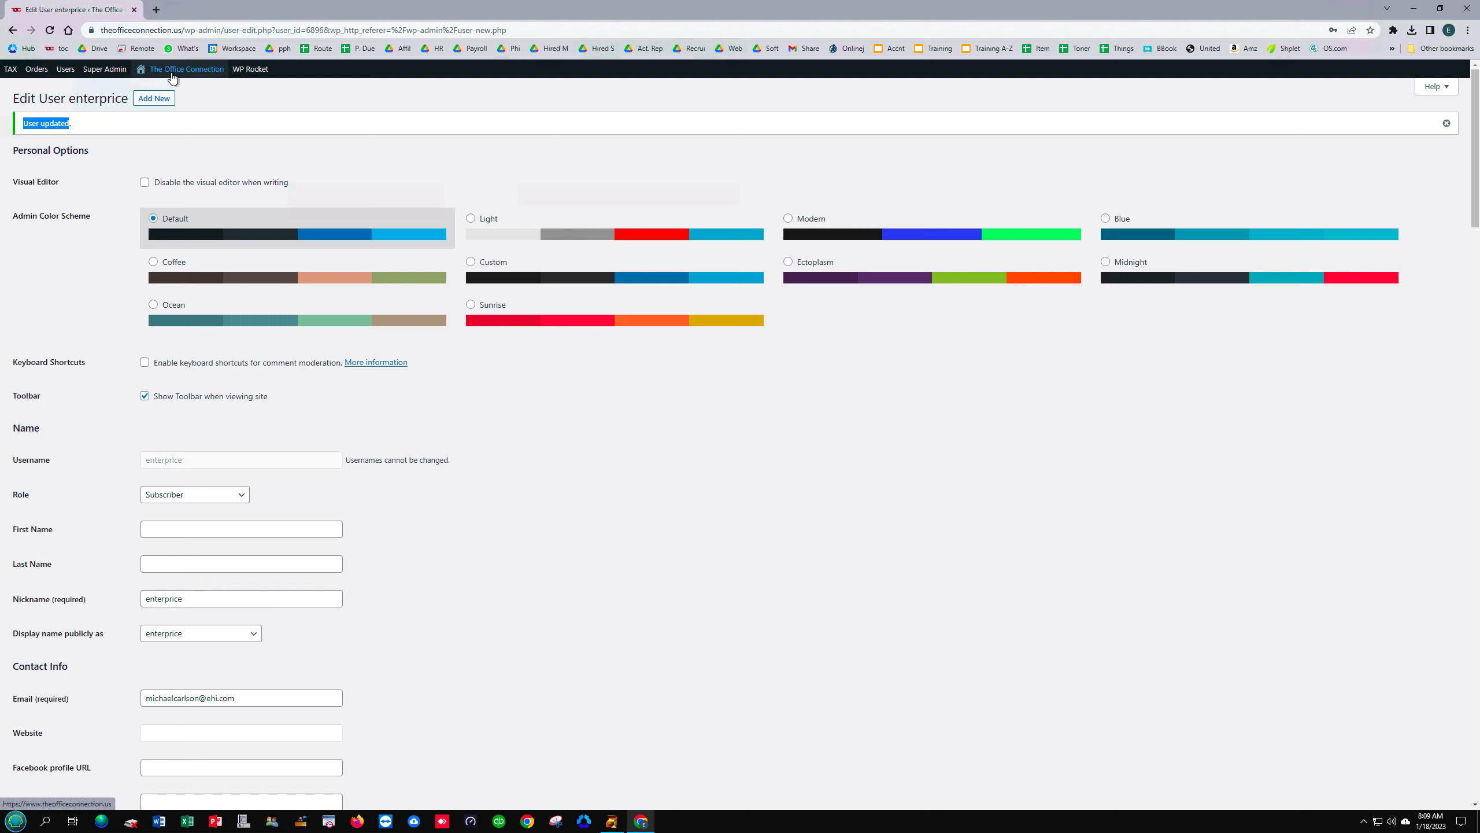
Open the storefront and log out of the current account
click(174, 69)
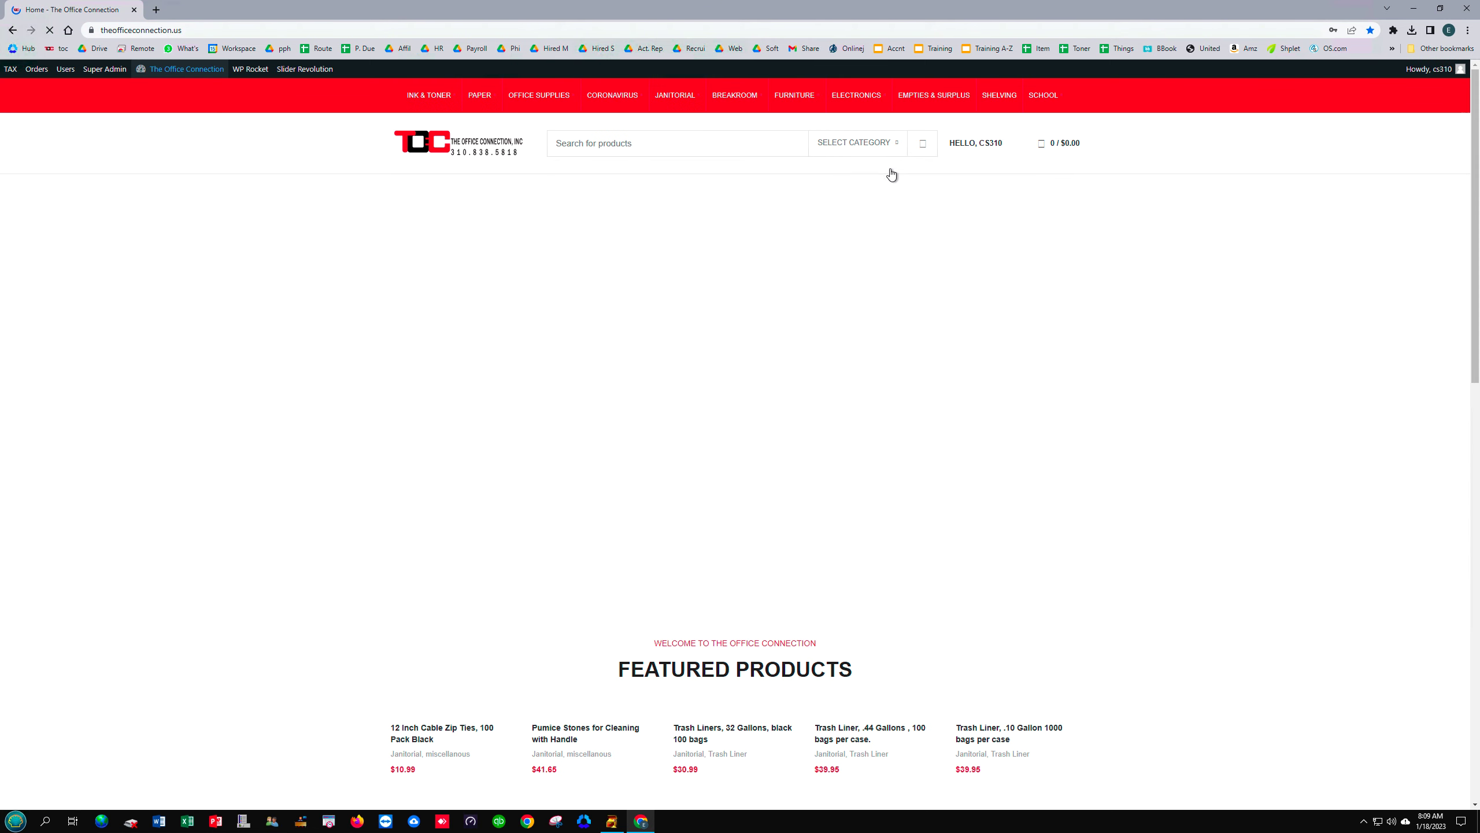
mouse_move(968, 145)
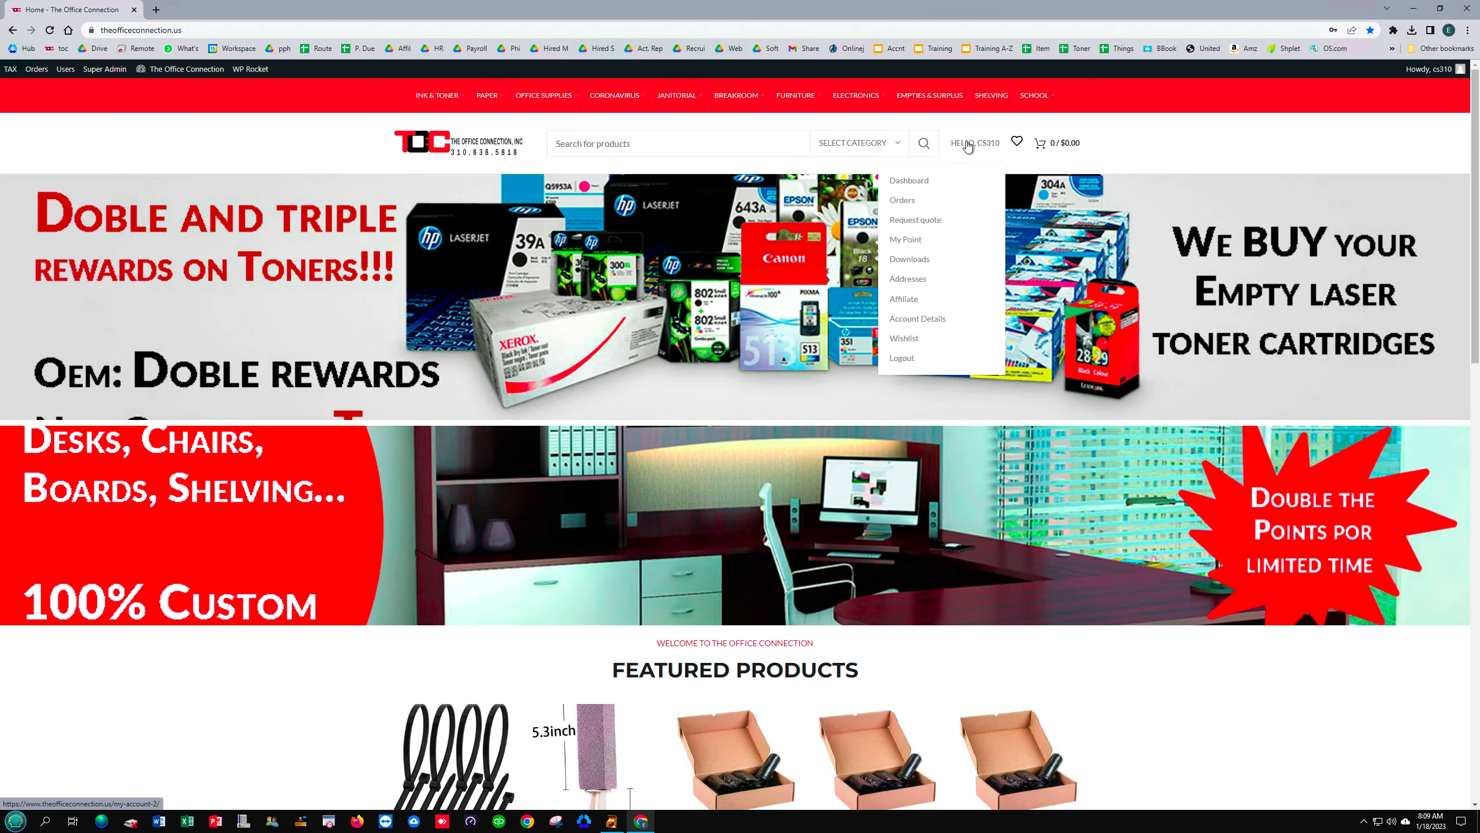
click(901, 359)
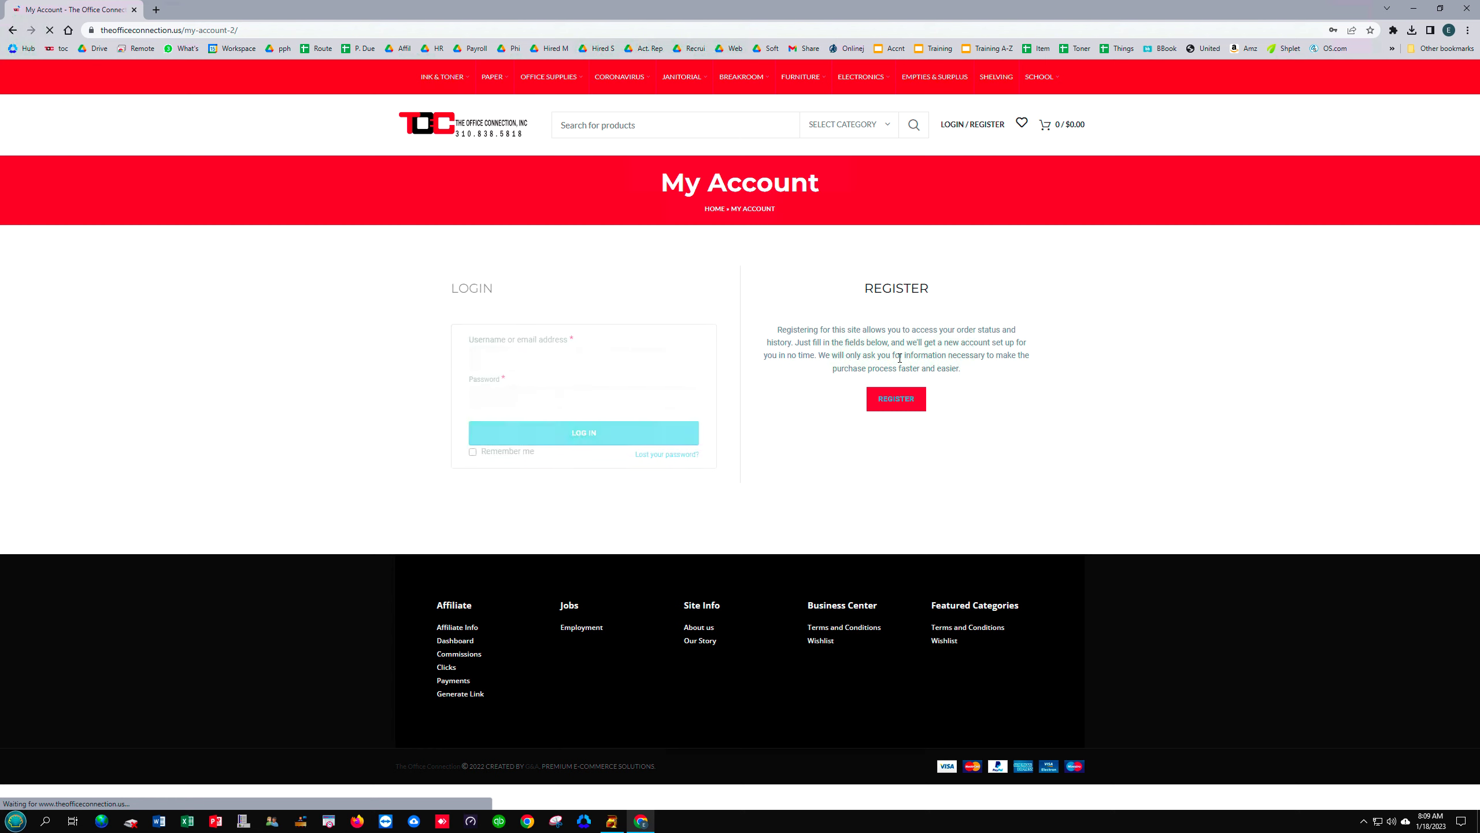
Log in to the storefront with the edited user's username
click(520, 361)
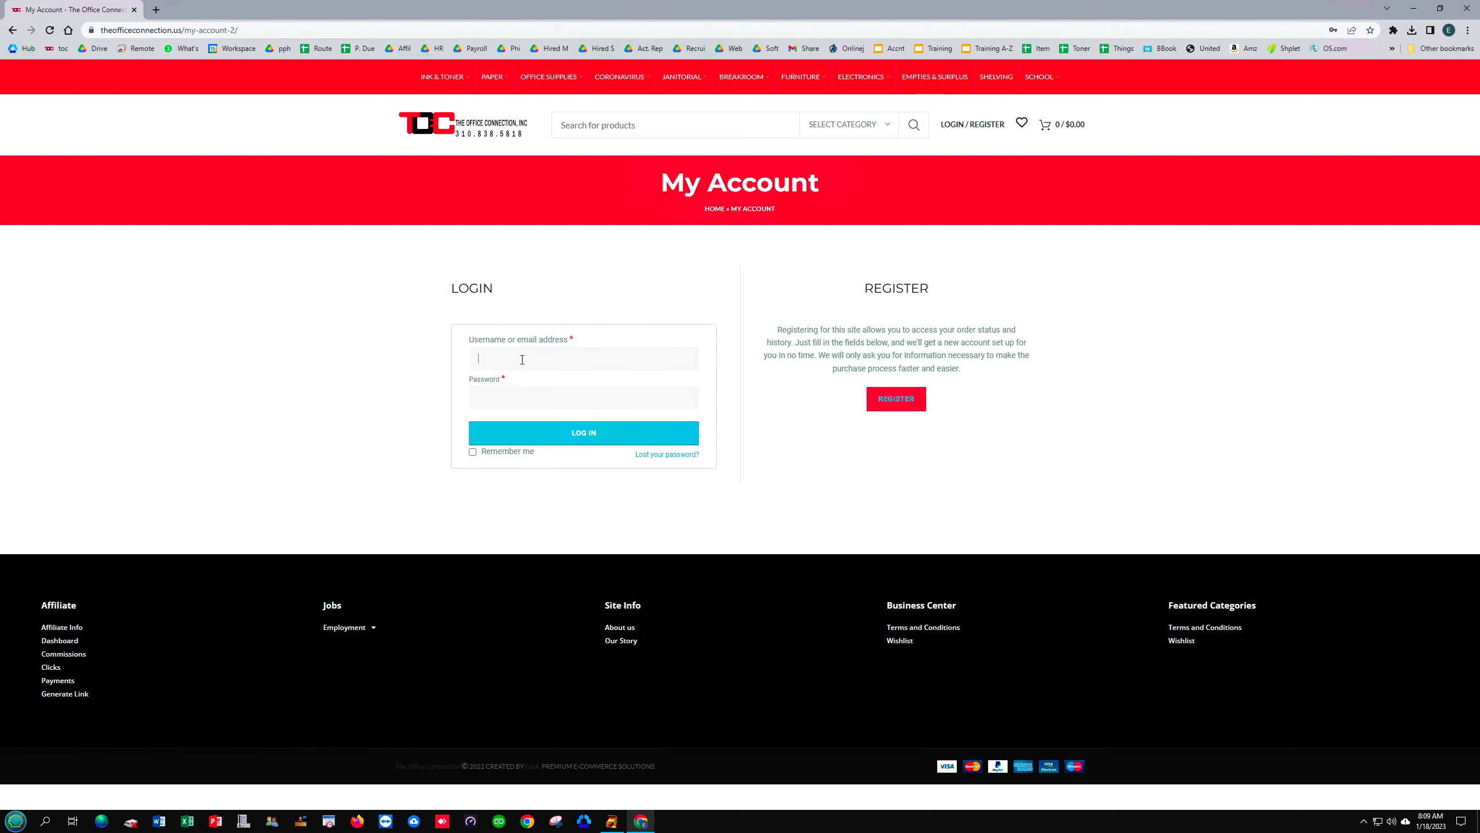
text(enterprice)
click(574, 440)
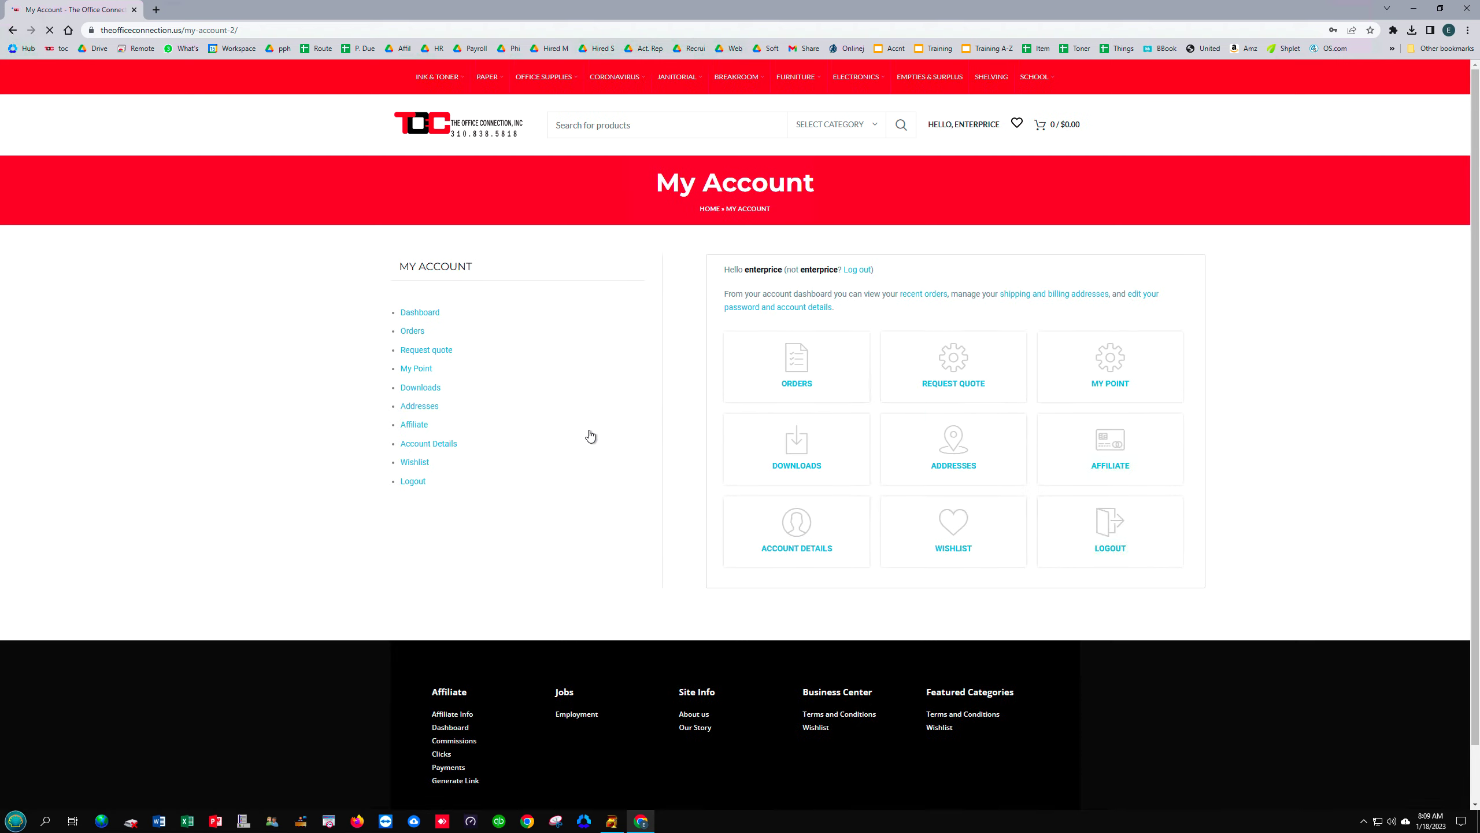
mouse_move(939, 127)
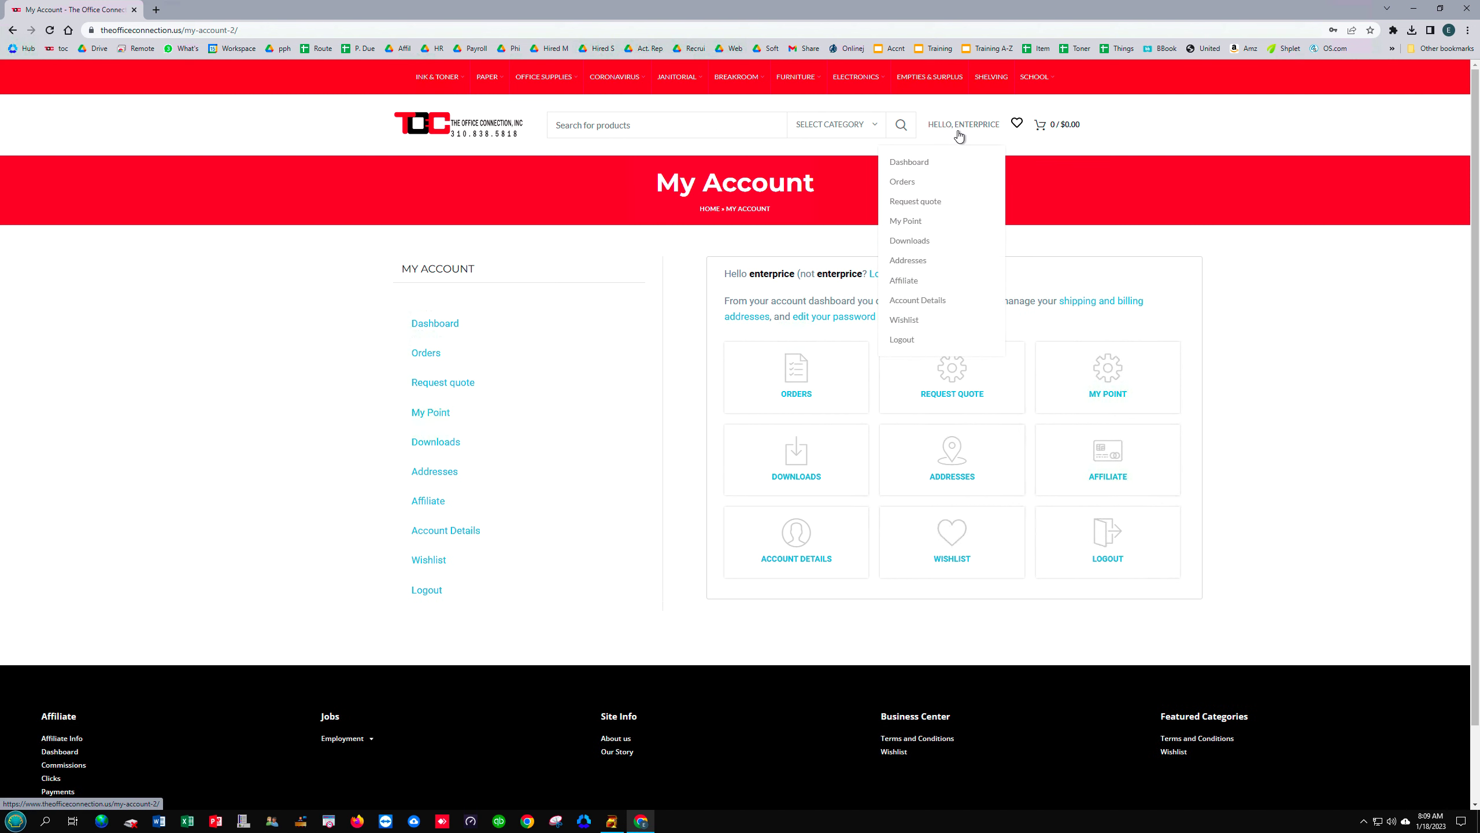
Create a new private wishlist named Toner & Paper from the account's wishlist page
click(904, 320)
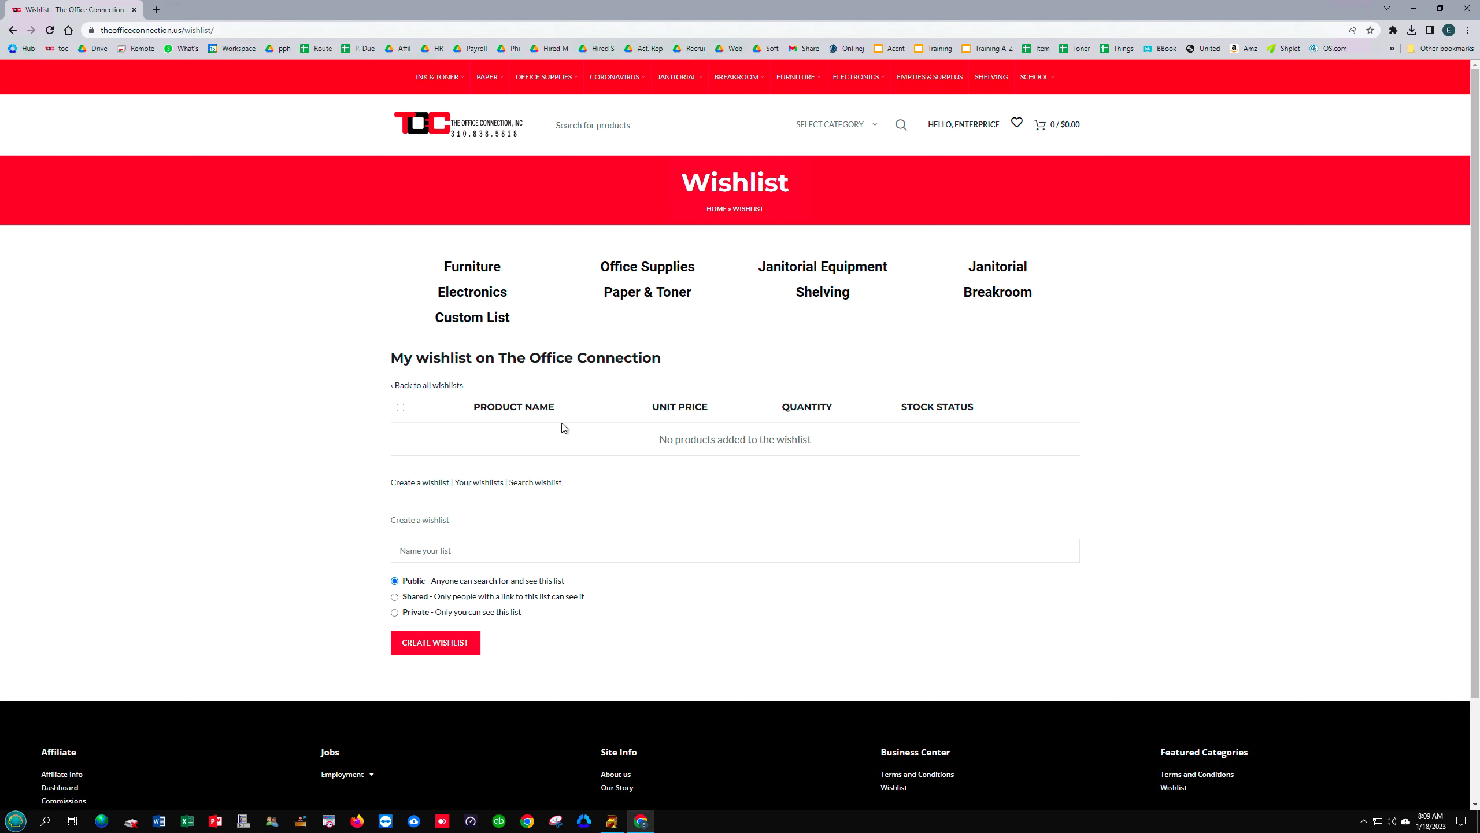
click(419, 388)
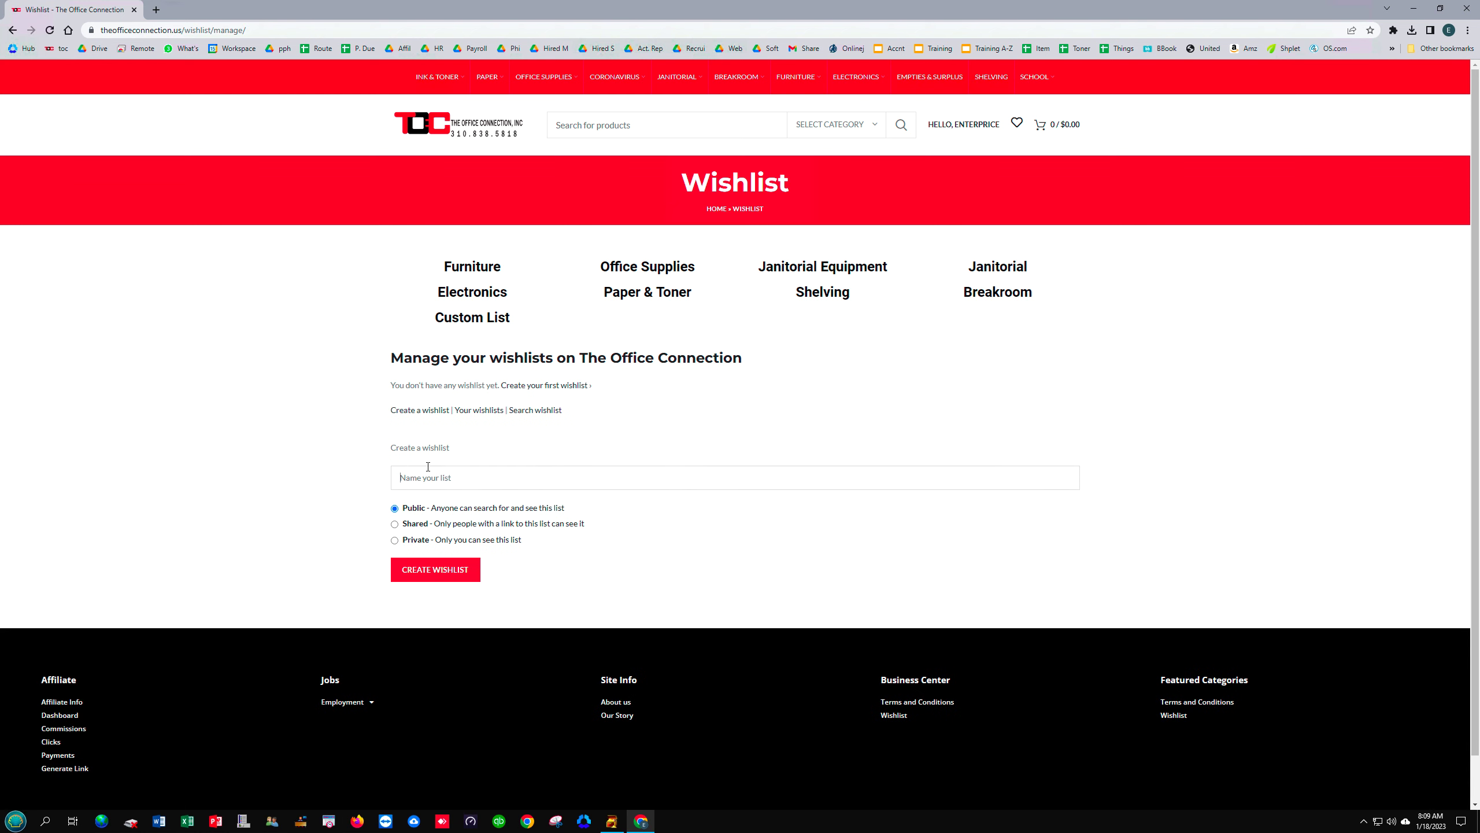
text(Toner & Paper)
click(395, 542)
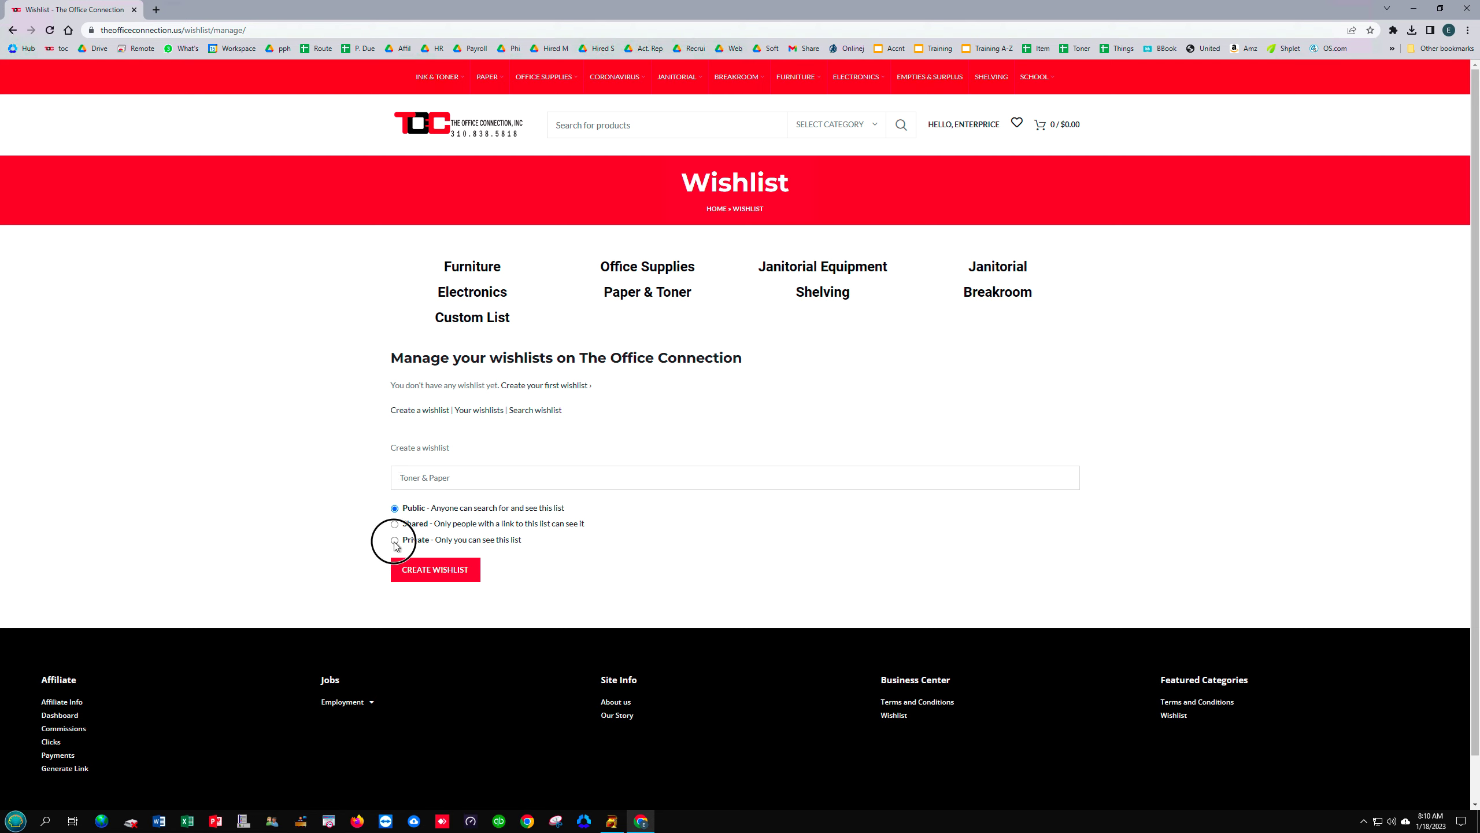
click(418, 569)
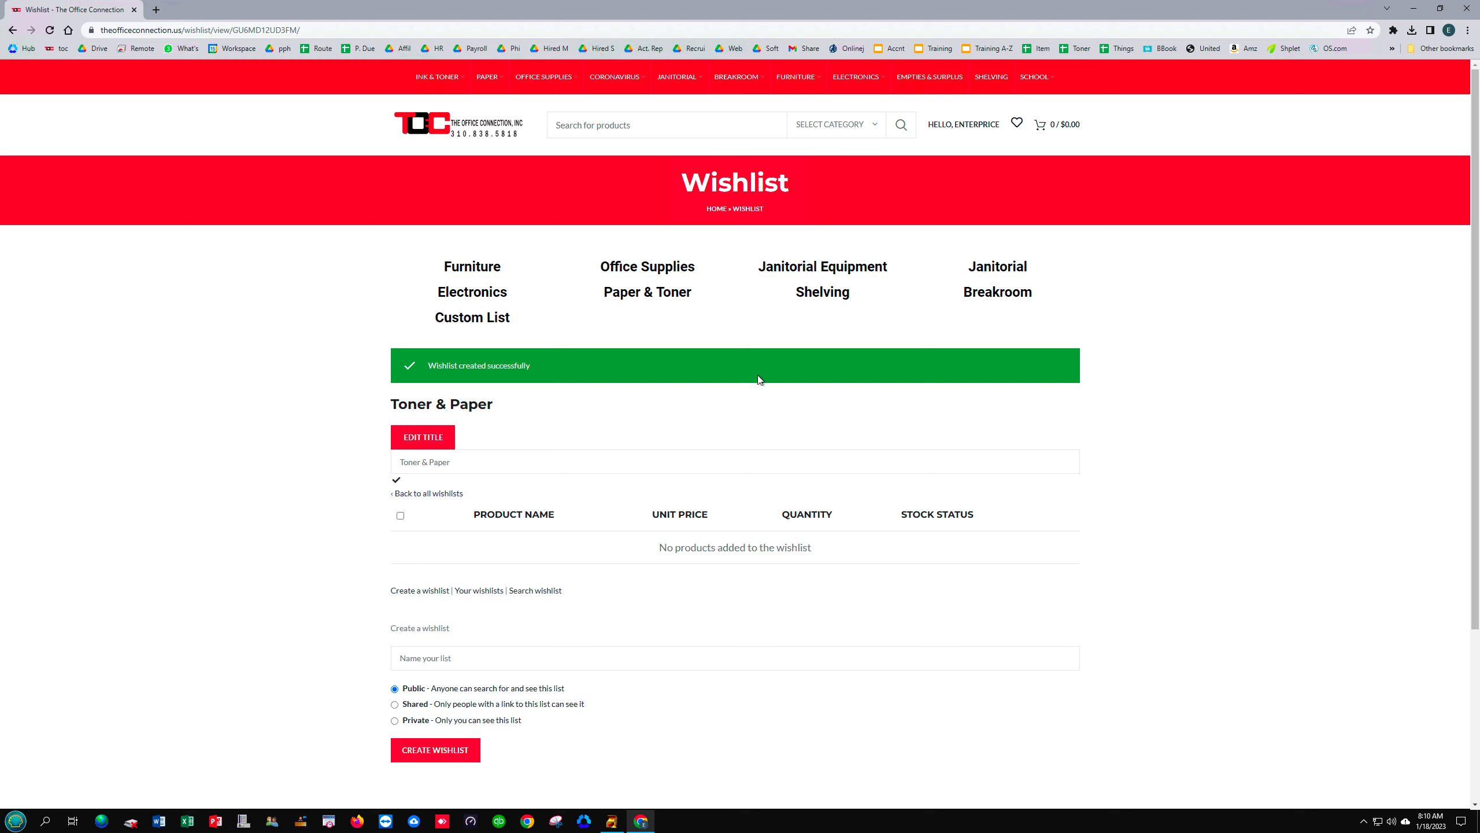
Search the store for tocltr20 and open the 20Lb bond copy paper product
click(621, 125)
text(toclt)
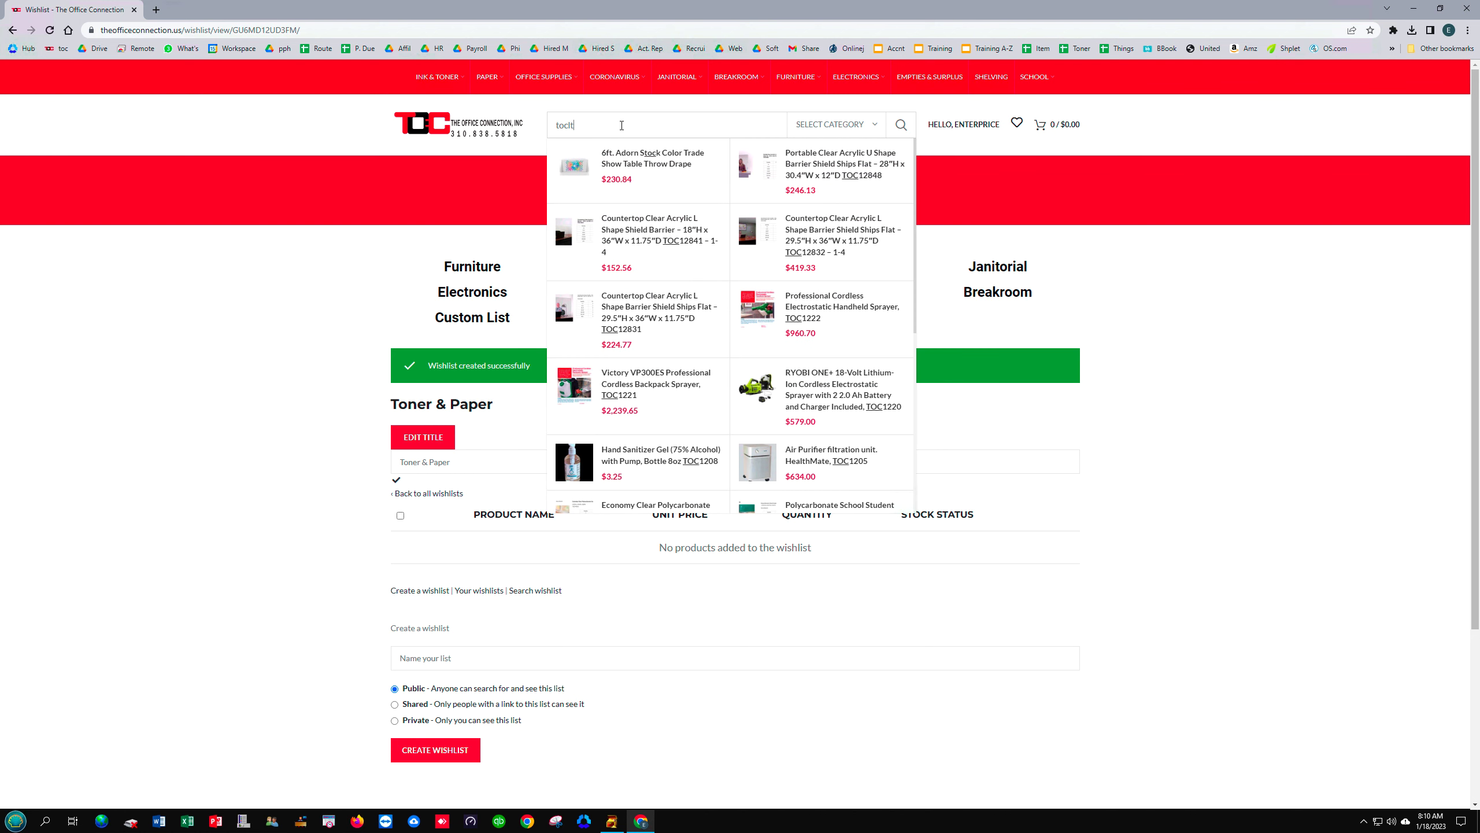
text(r20)
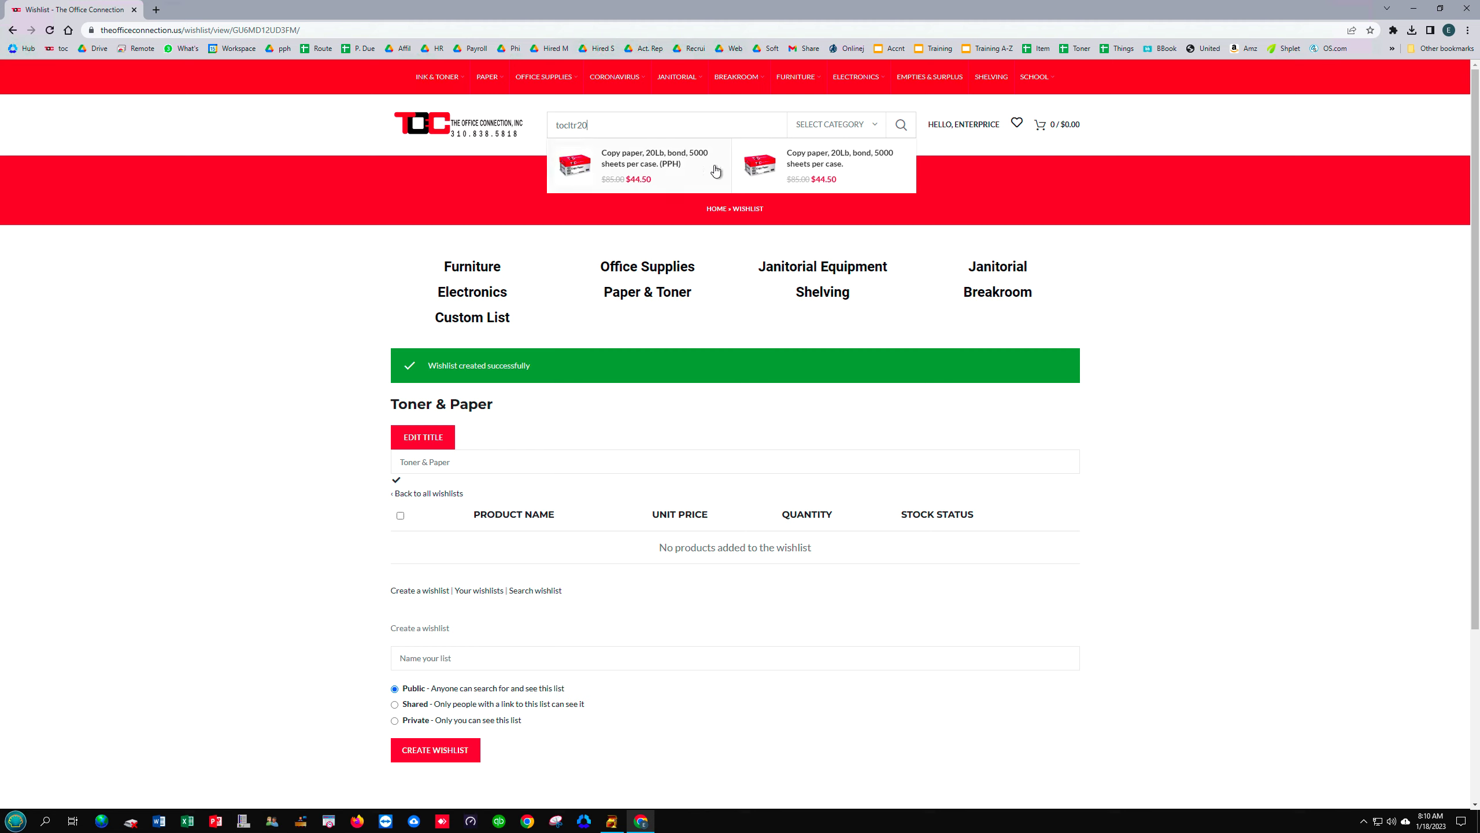
click(807, 156)
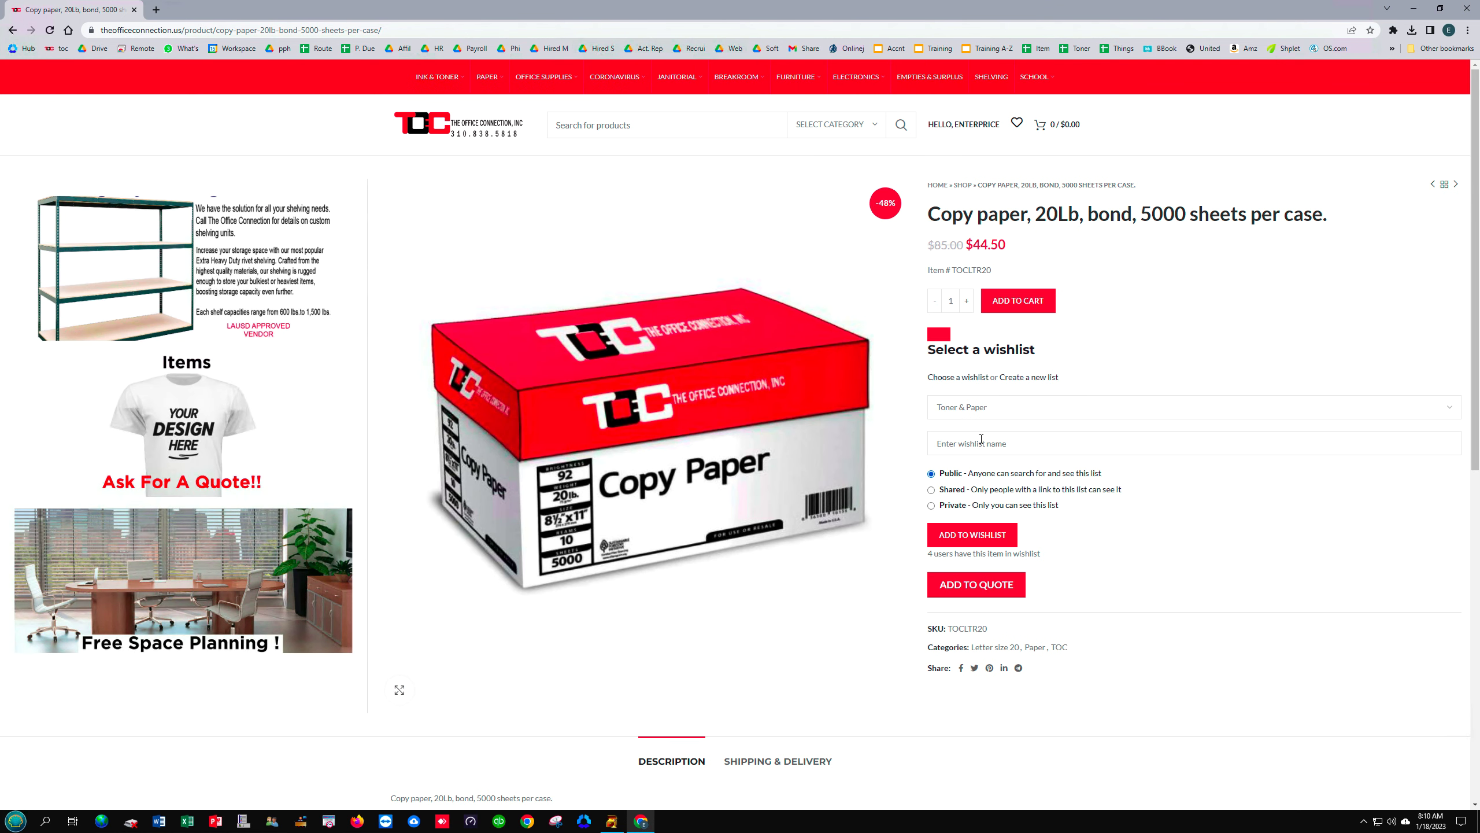
Add the copy paper to the Toner & Paper wishlist with the Private option selected
click(987, 408)
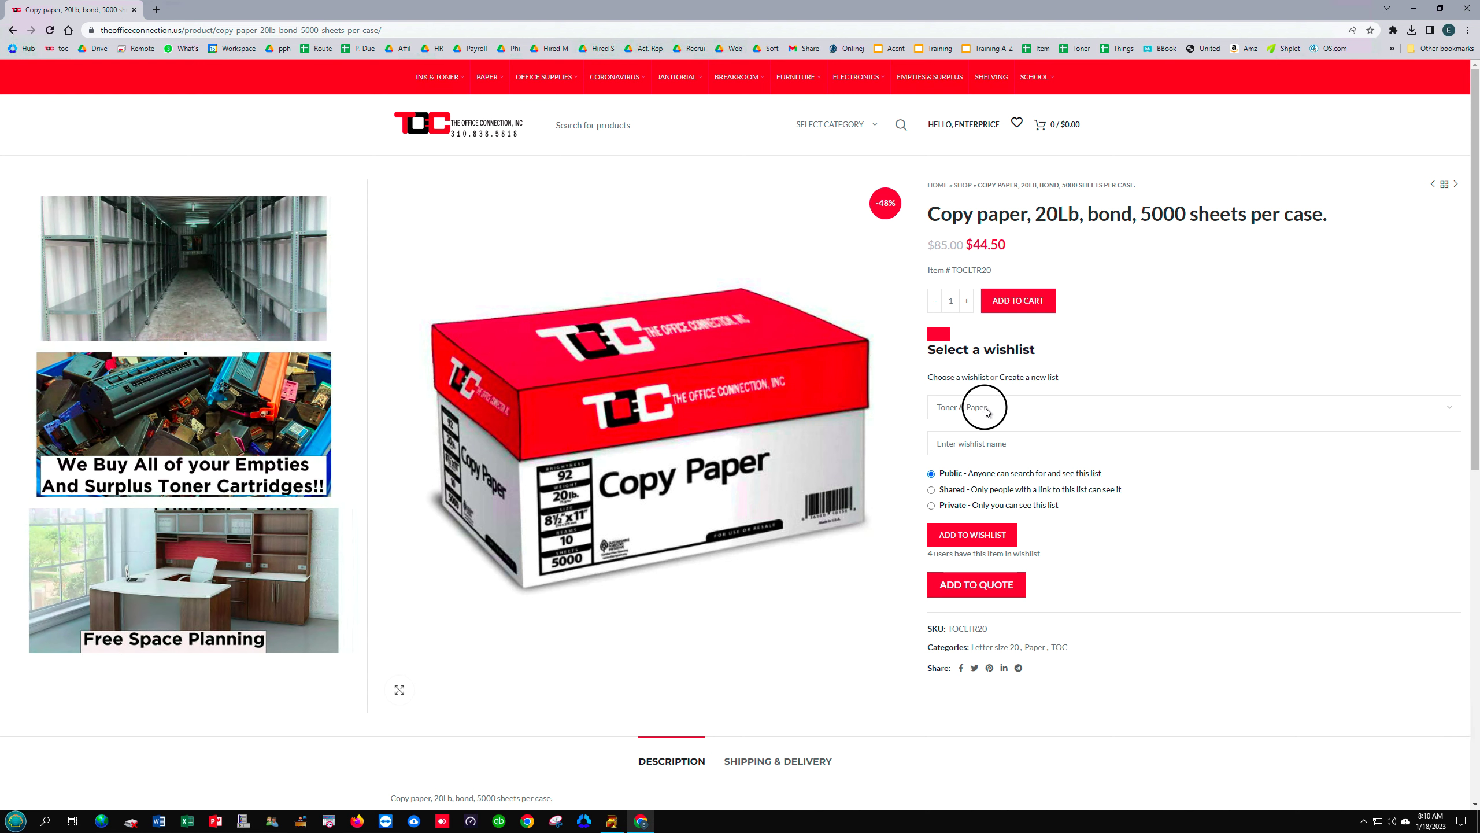
click(967, 419)
click(932, 505)
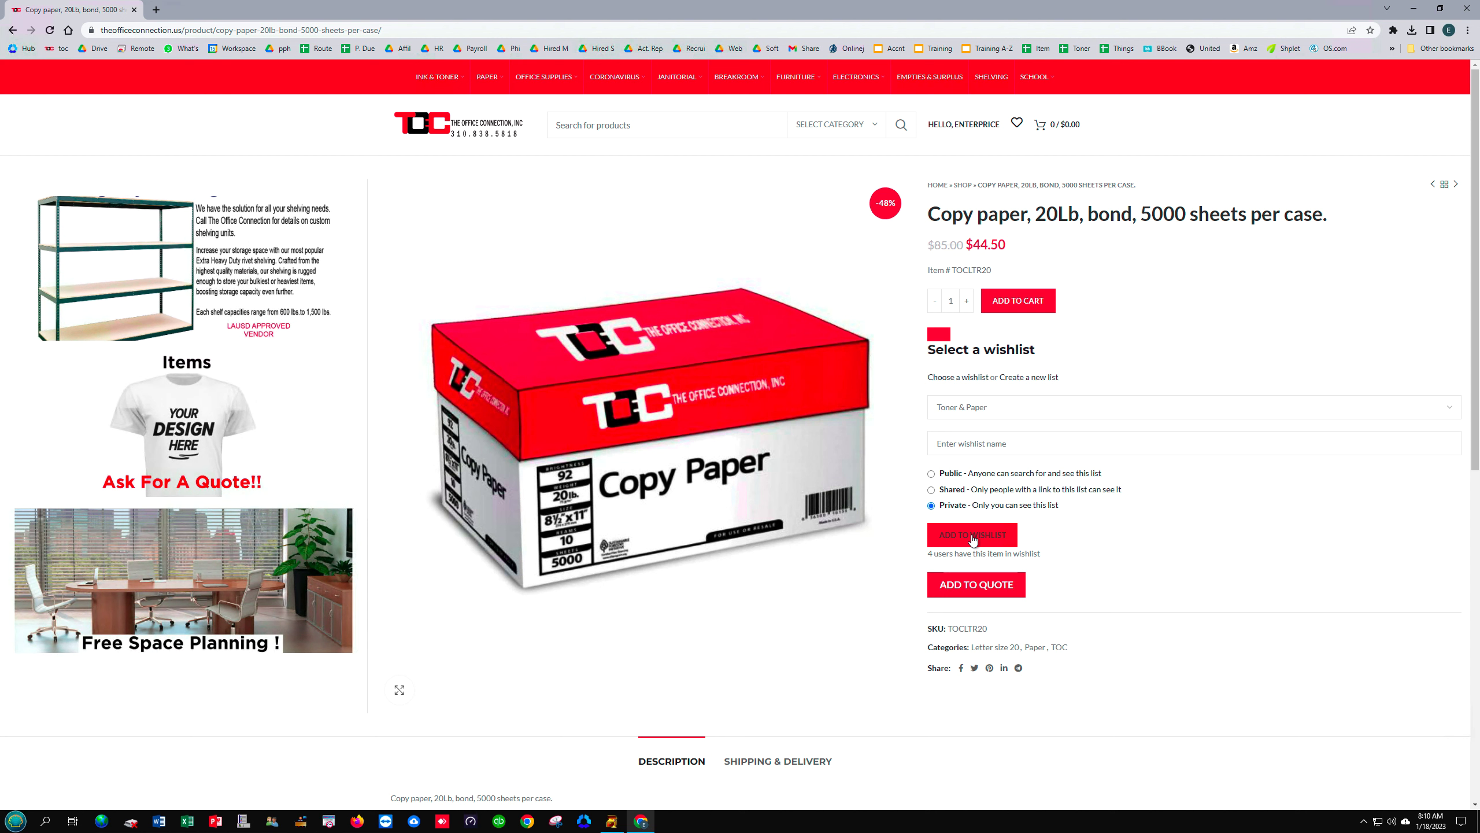
click(972, 536)
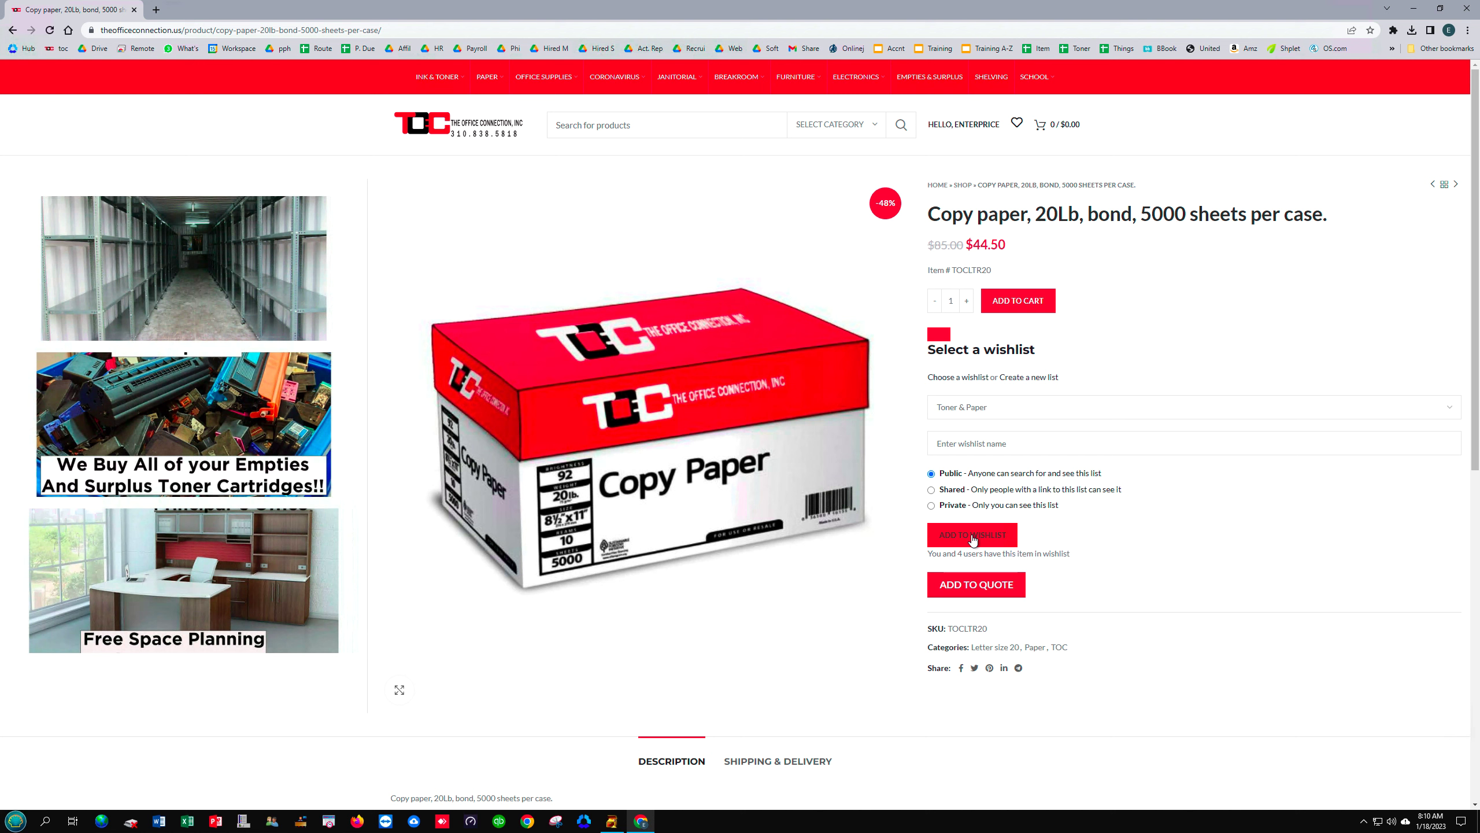
Open the account's wishlist to review its contents
mouse_move(962, 125)
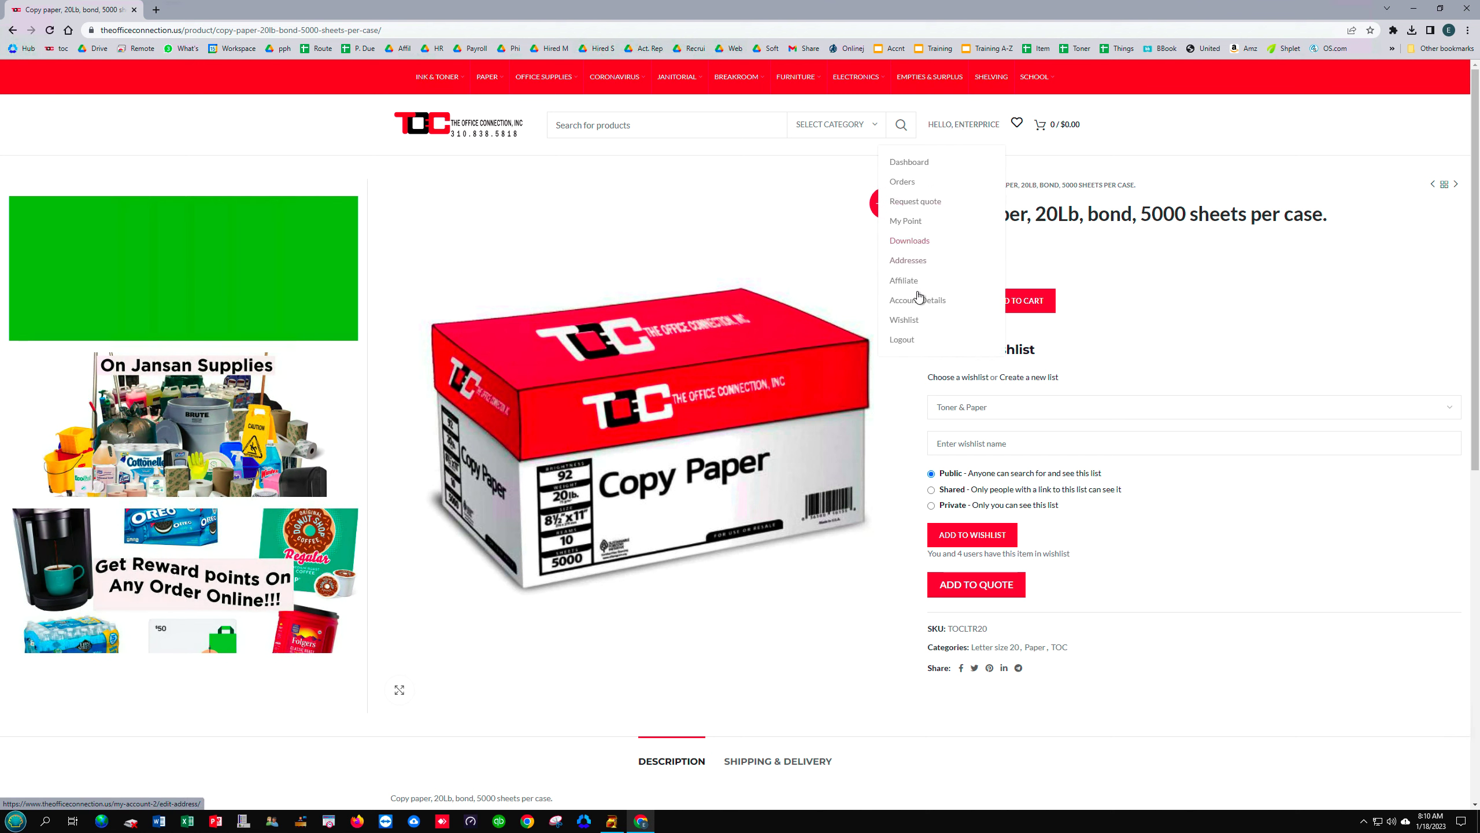
click(905, 321)
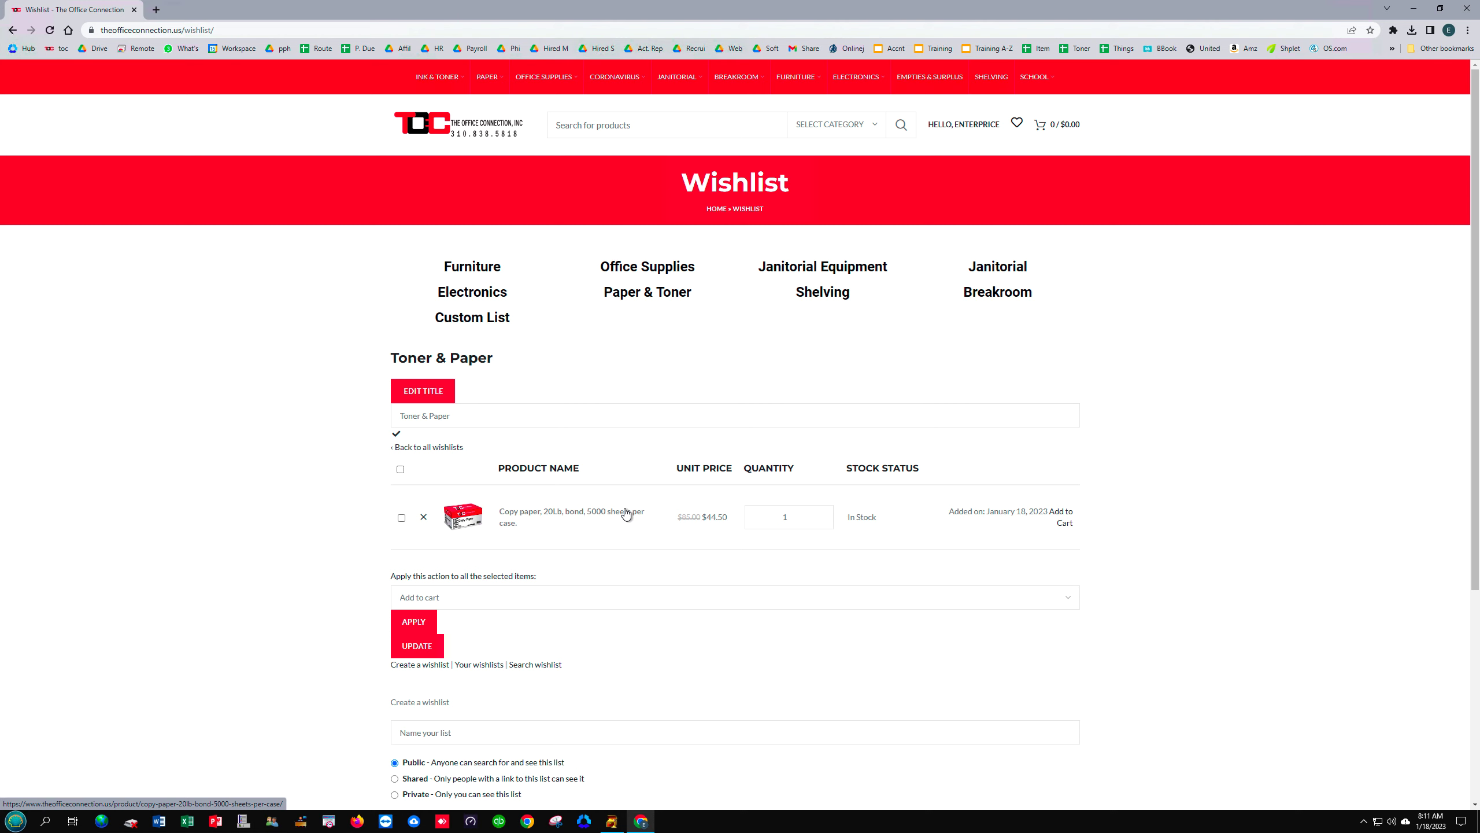
mouse_move(1048, 1)
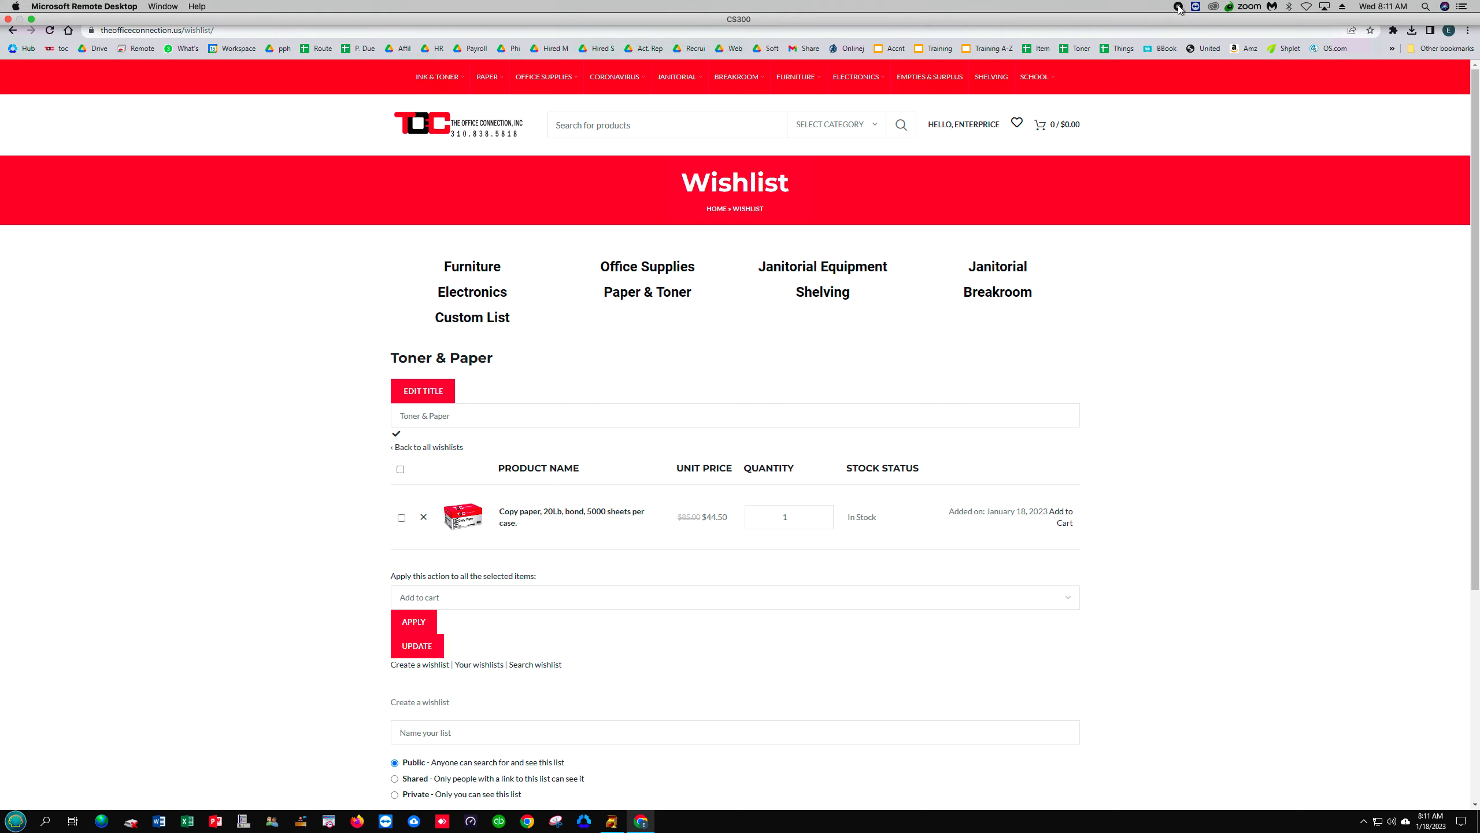